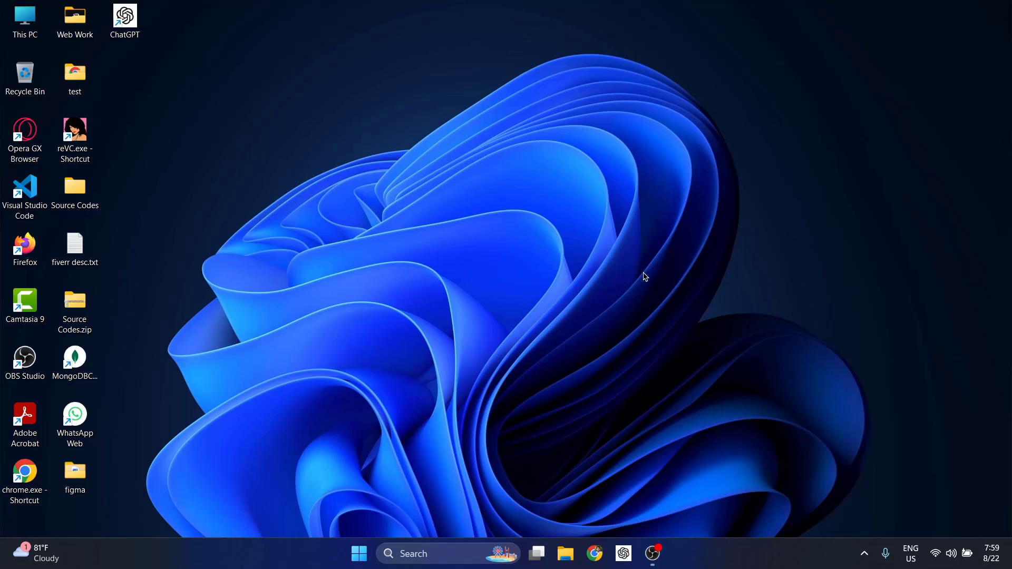
Go to github.com in Chrome
left_click(595, 554)
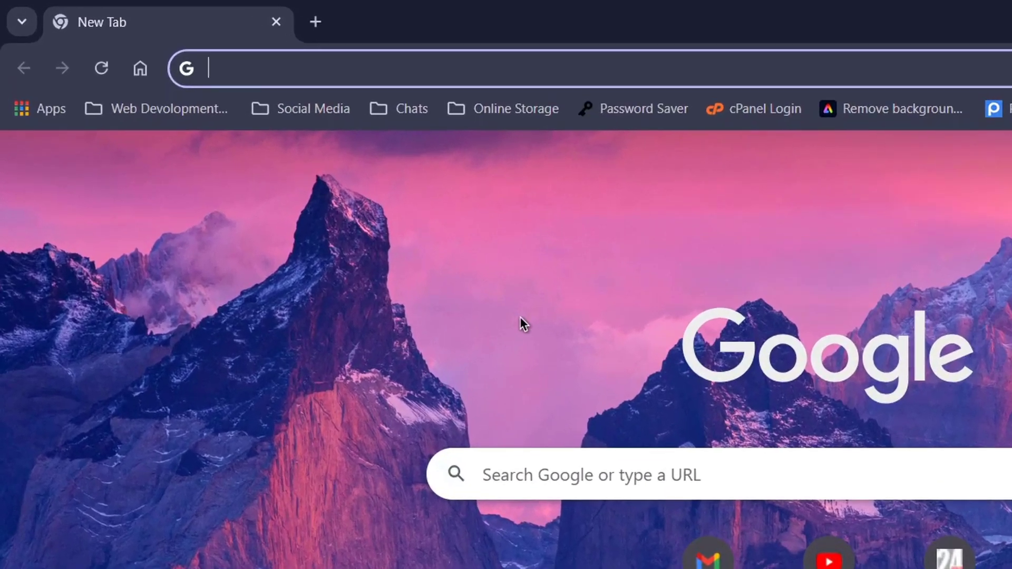
type("git")
key("Return")
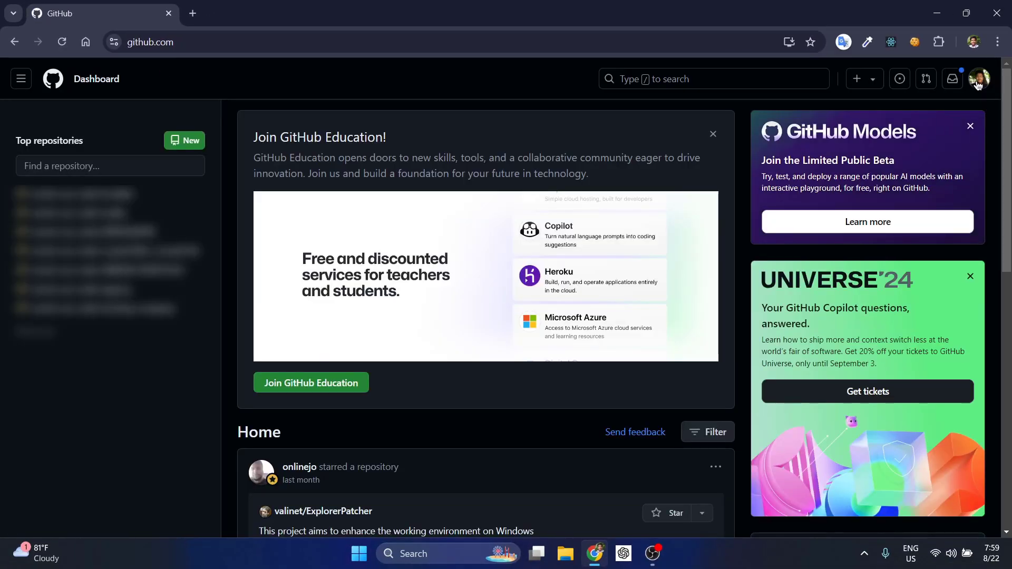
Expand the full repository list under Top repositories on the dashboard
left_click(979, 80)
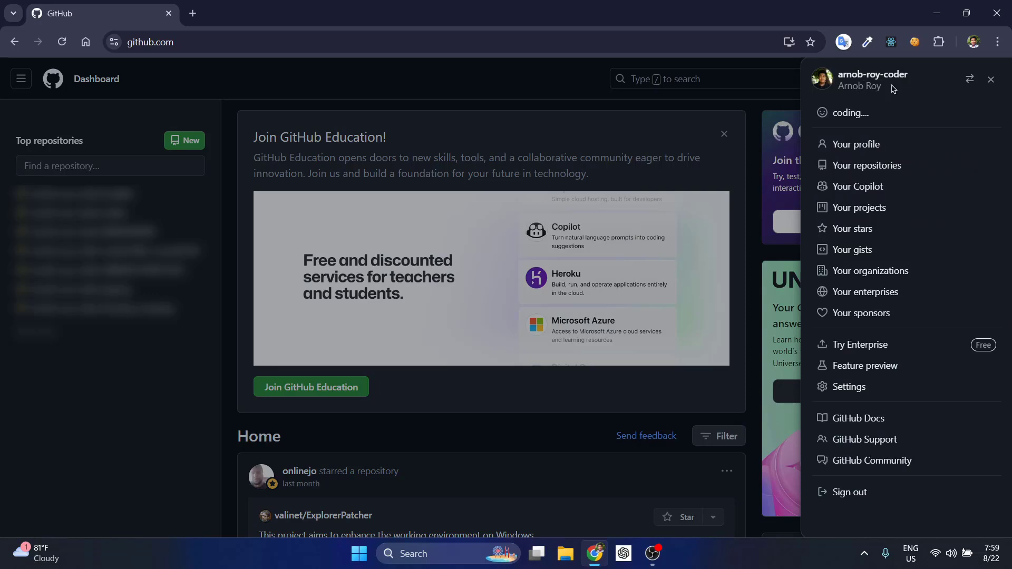
left_click(992, 80)
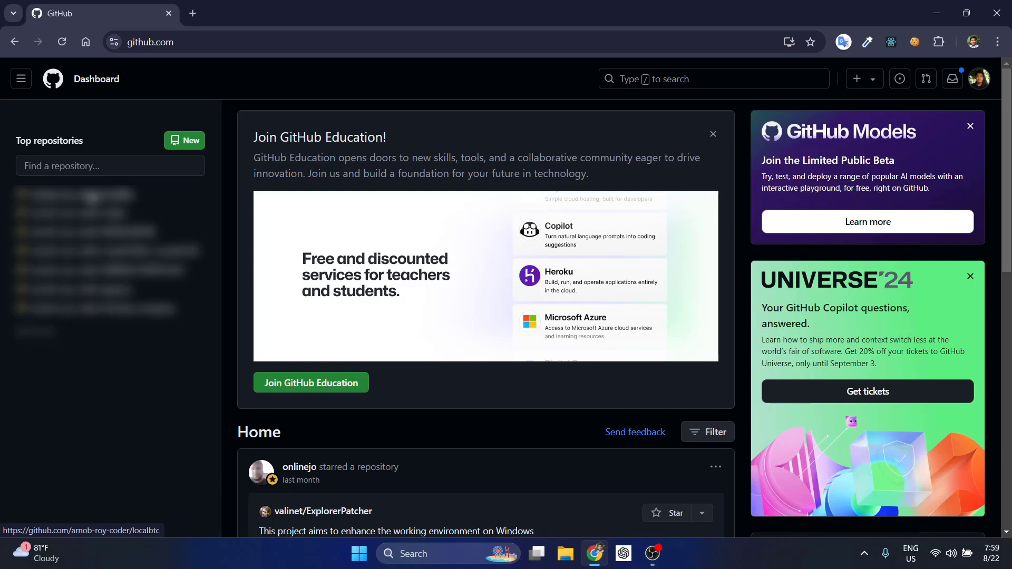
mouse_move(111, 308)
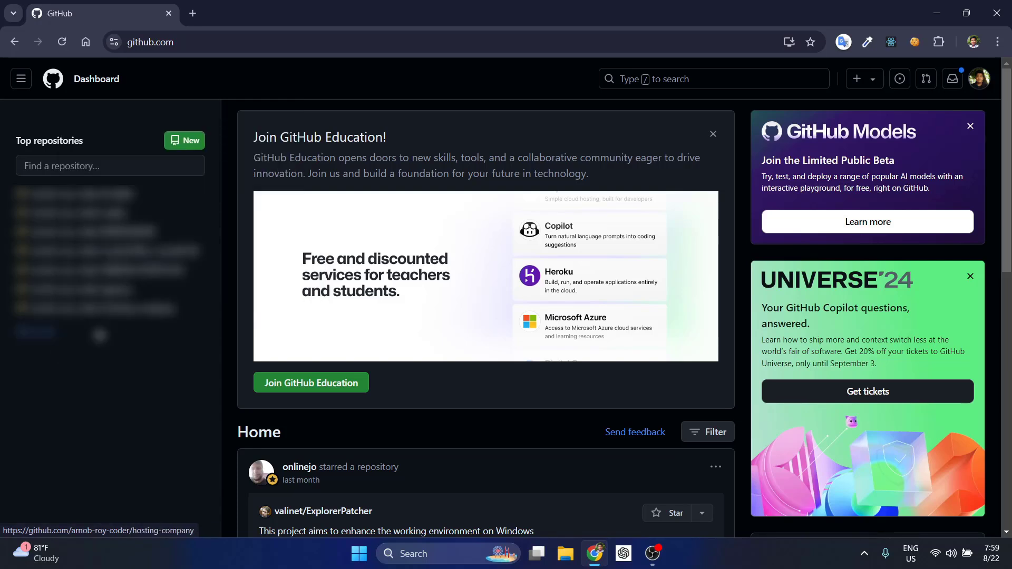
left_click(45, 333)
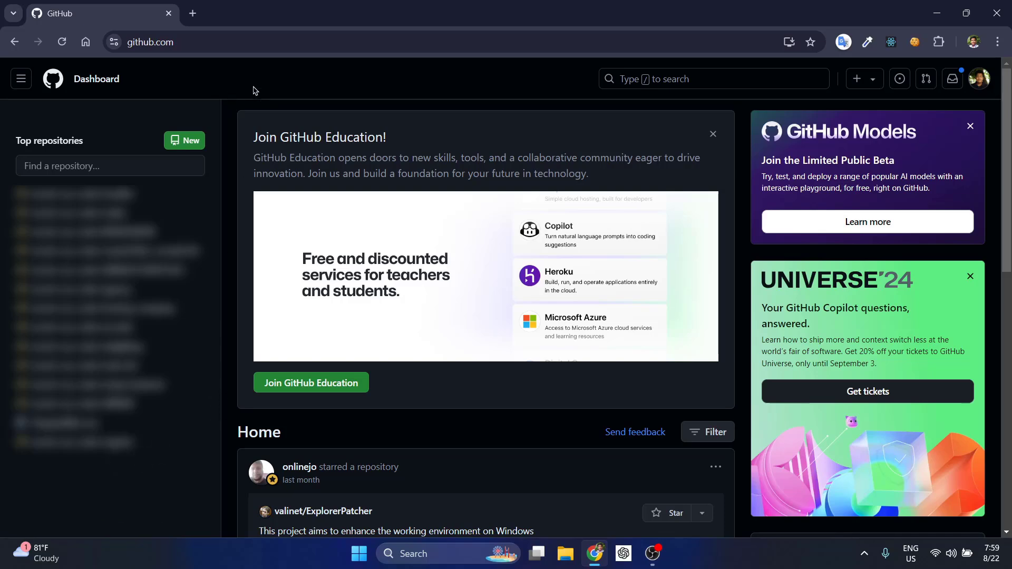
Search Google for 'github desktop' in a new browser tab
left_click(191, 8)
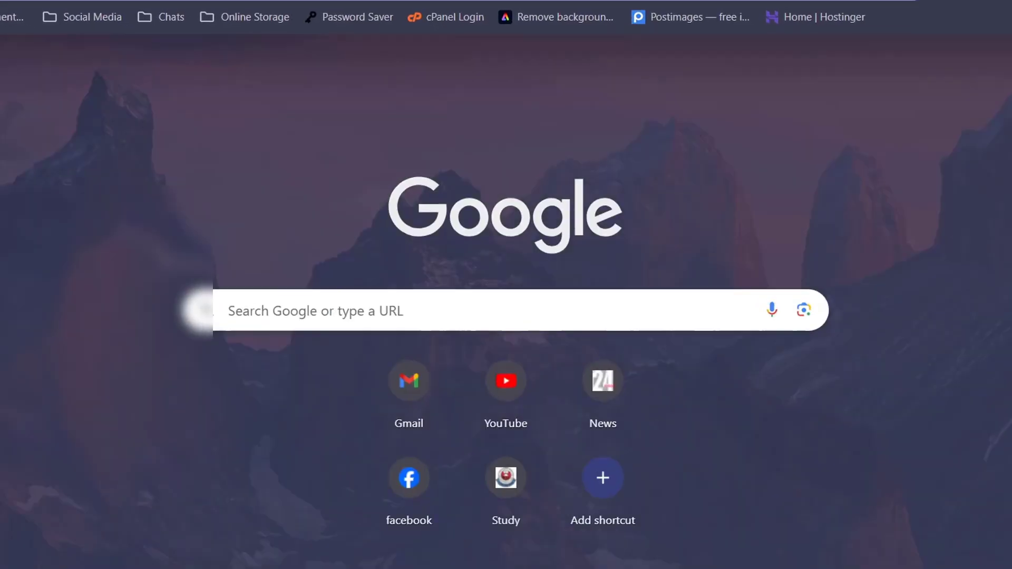
left_click(361, 327)
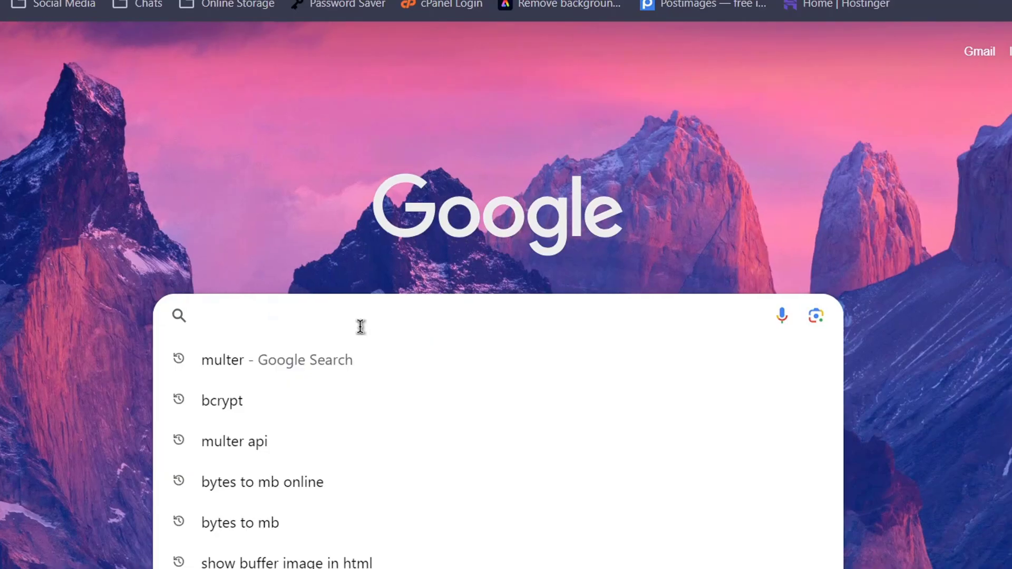
type("gi")
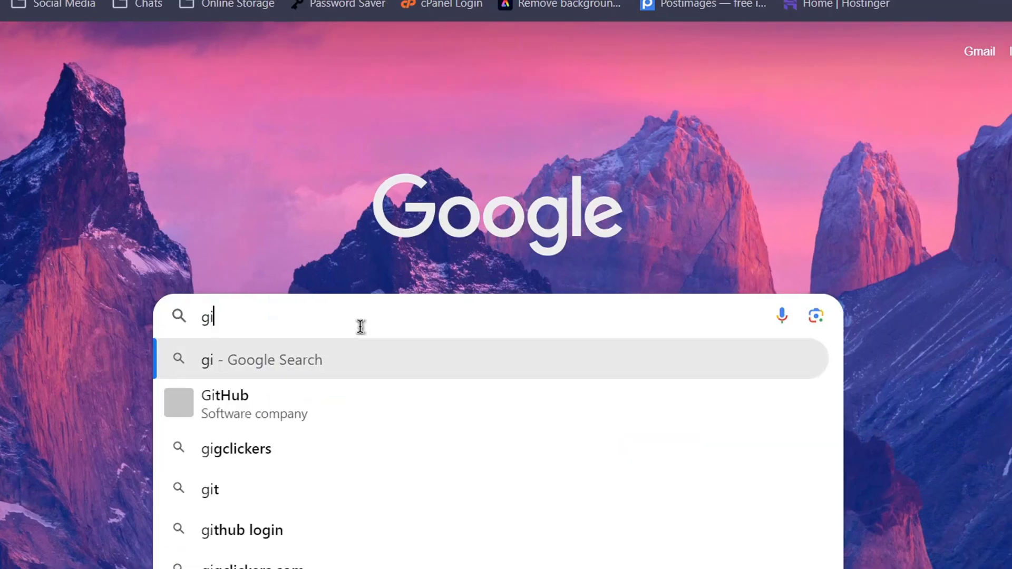
type("thub deskt")
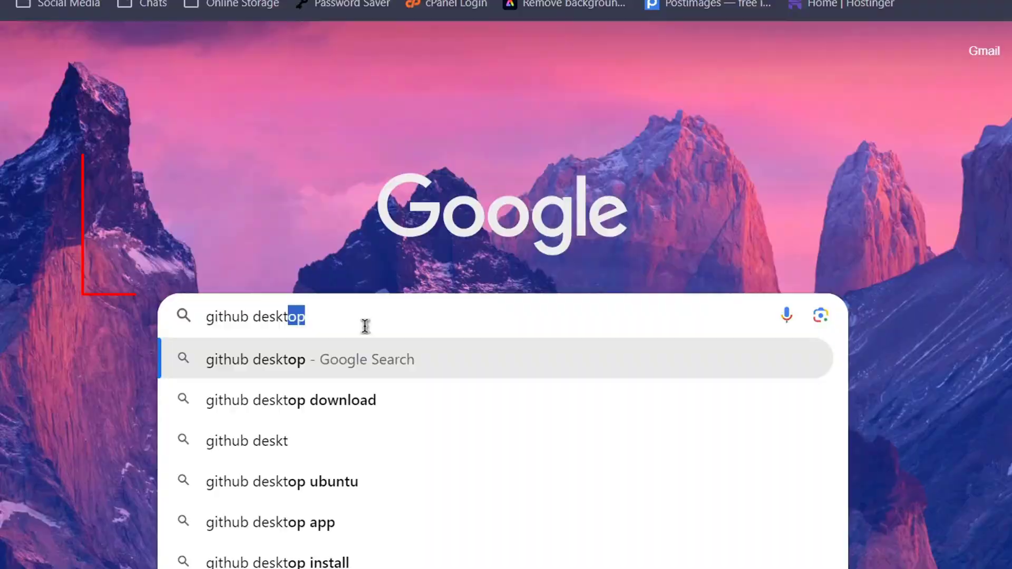
key("Return")
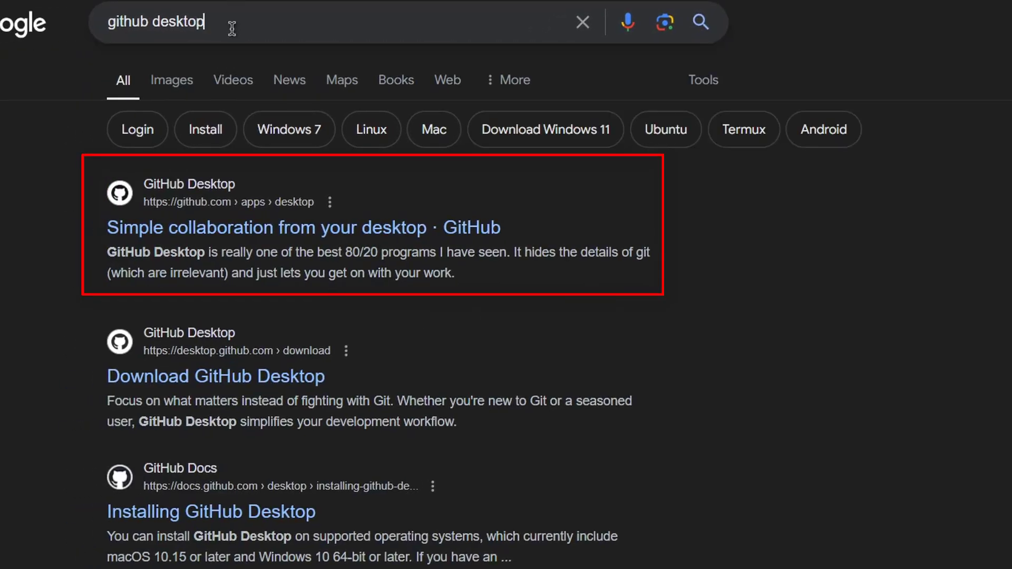
left_click(232, 29)
key("Escape")
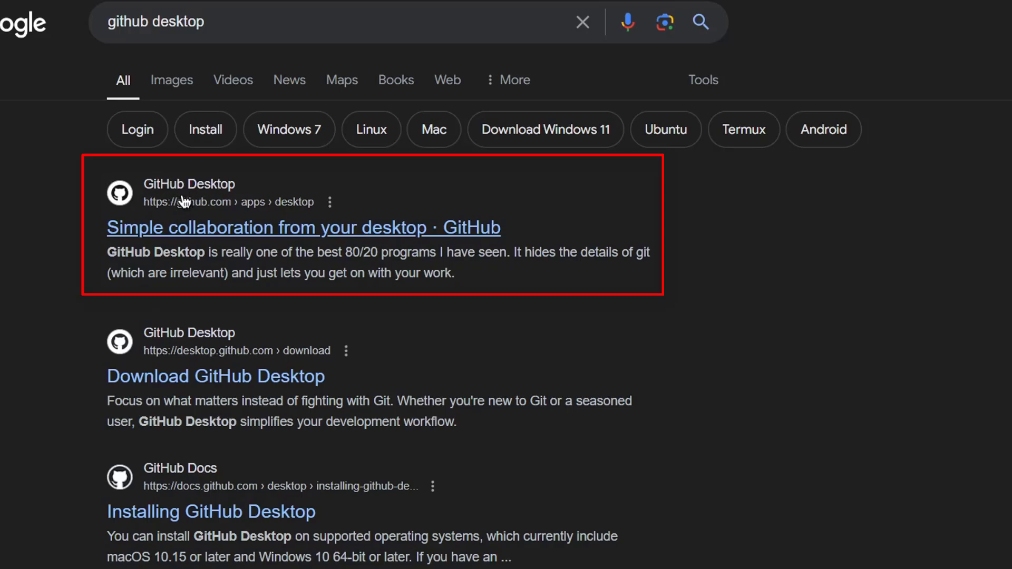
Open the 'Simple collaboration from your desktop' result and scroll through the app preview
left_click(205, 226)
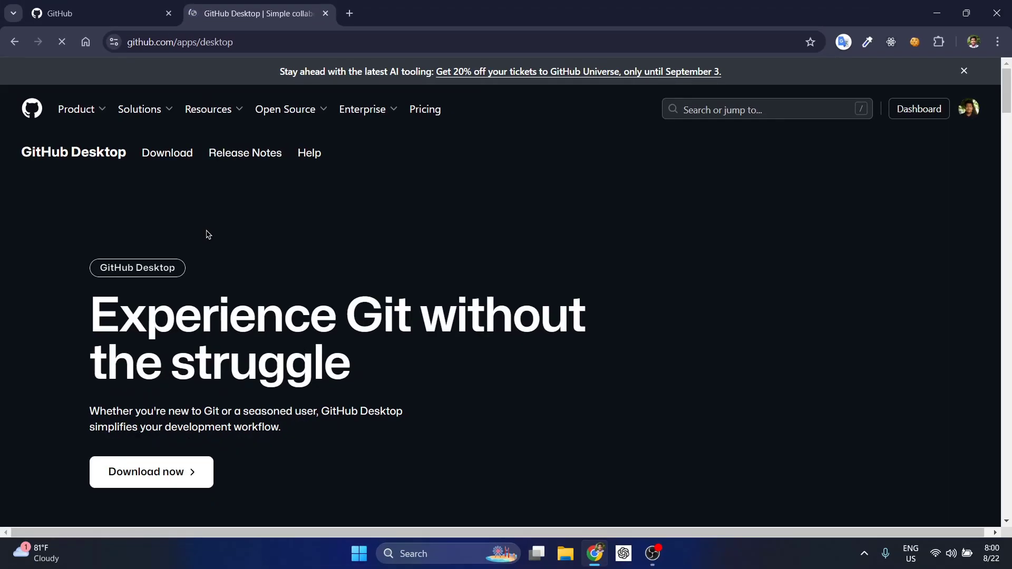
scroll(207, 235, "down", 1)
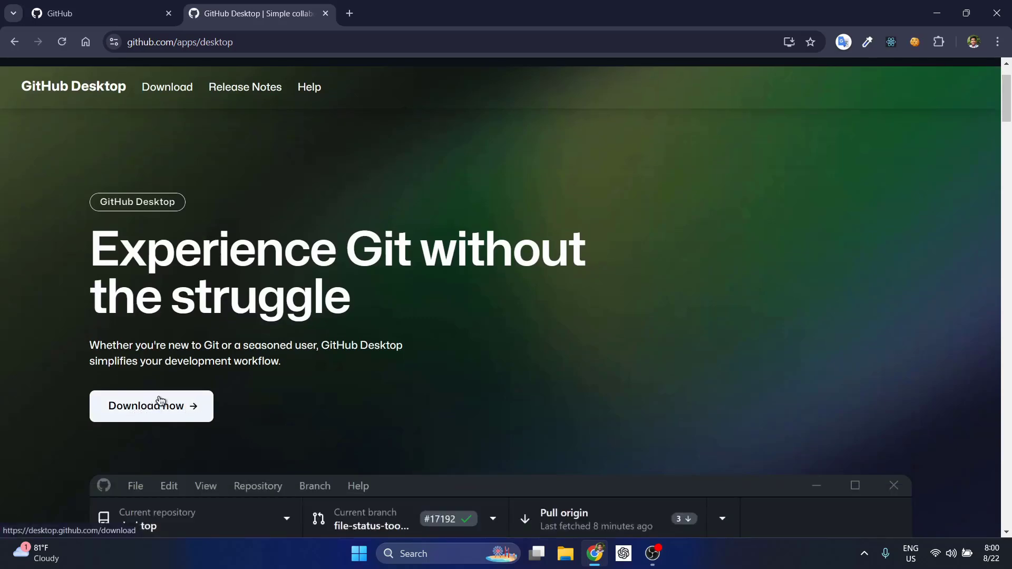
scroll(218, 217, "down", 6)
scroll(218, 217, "up", 4)
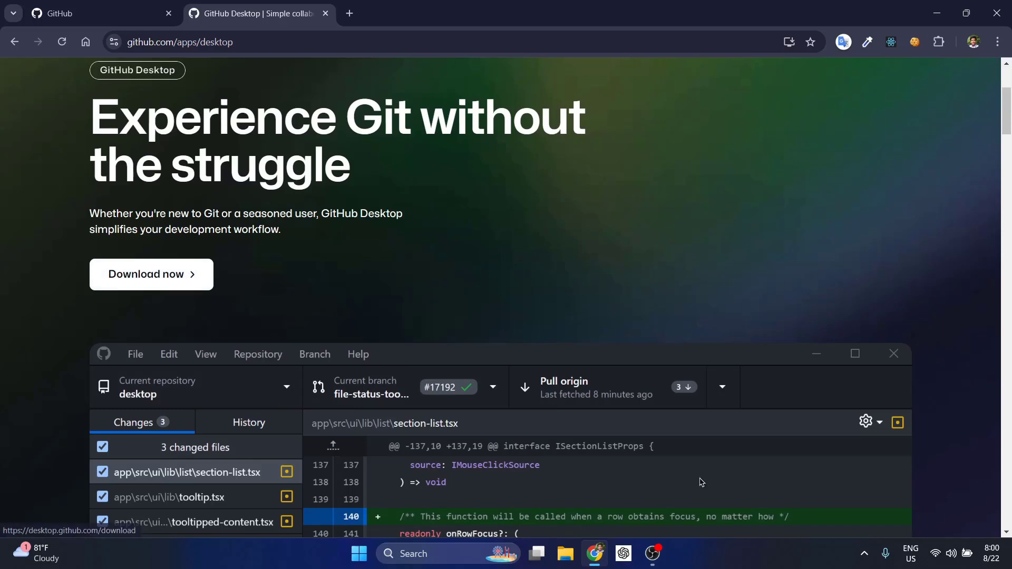
scroll(374, 175, "down", 1)
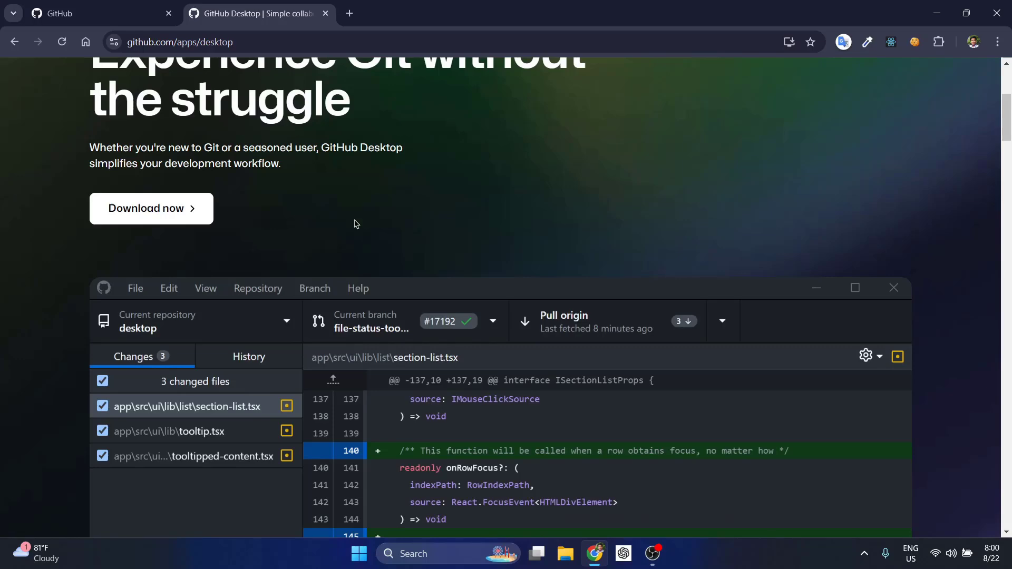
scroll(356, 222, "up", 3)
scroll(356, 221, "up", 2)
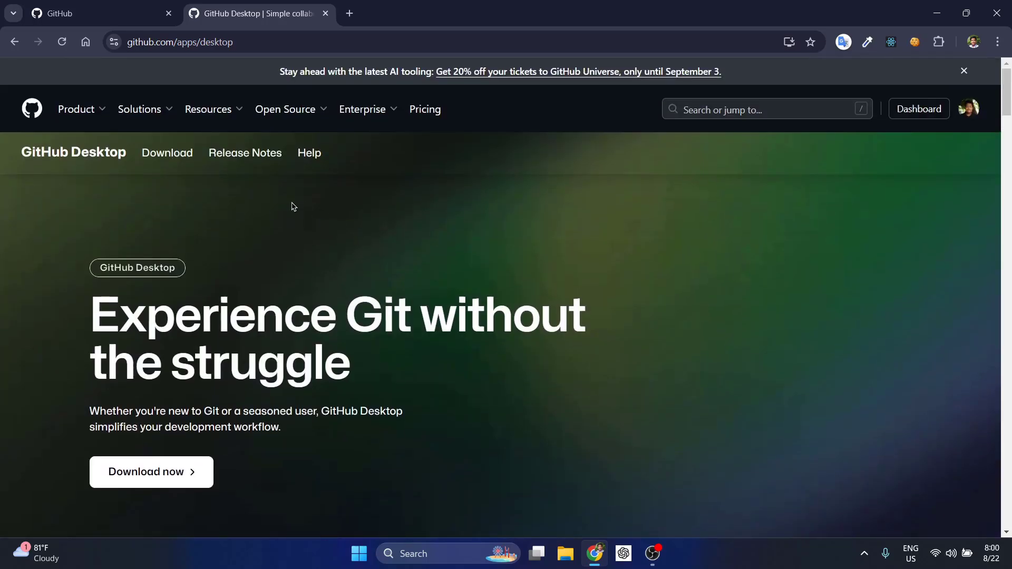
scroll(289, 206, "down", 3)
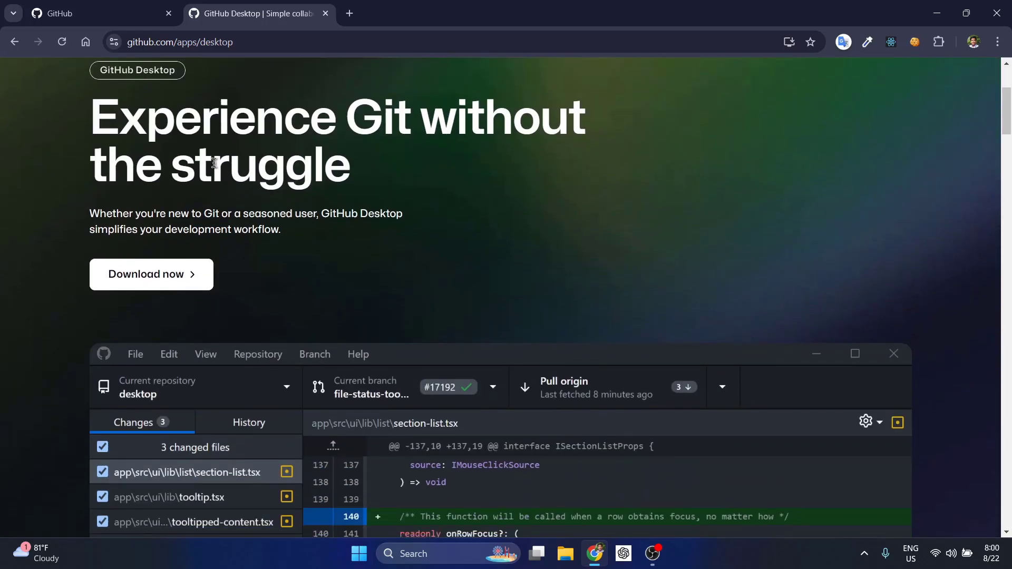
scroll(212, 158, "down", 1)
scroll(211, 155, "down", 2)
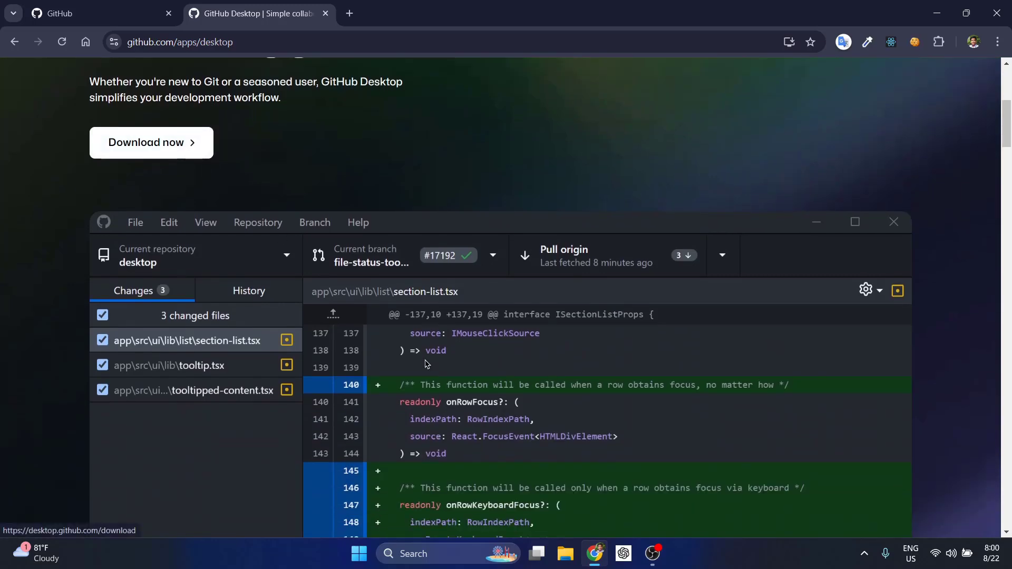
Glance back at the dashboard tab, then minimize the browser to the desktop
left_click(59, 6)
left_click(253, 13)
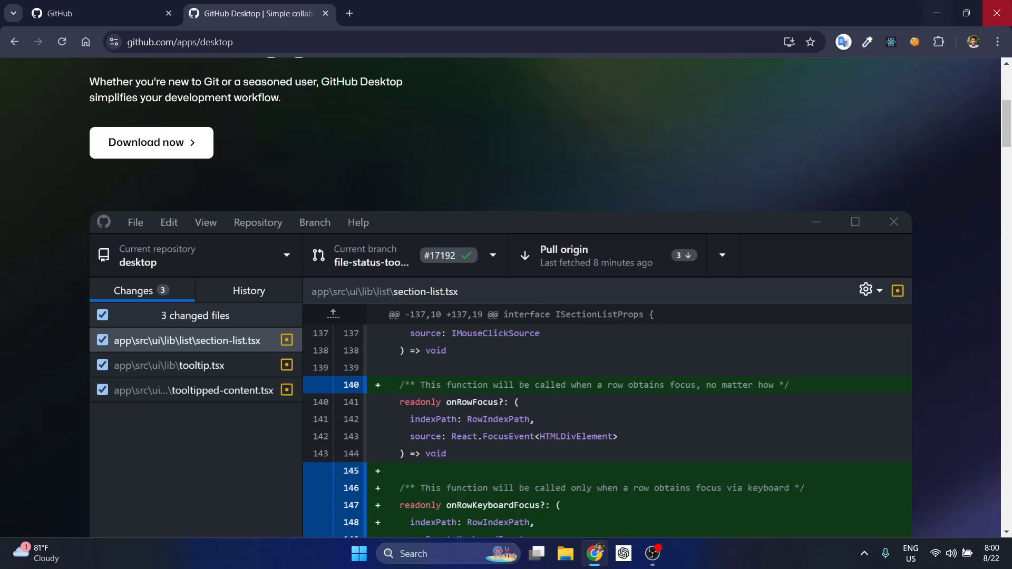
left_click(940, 13)
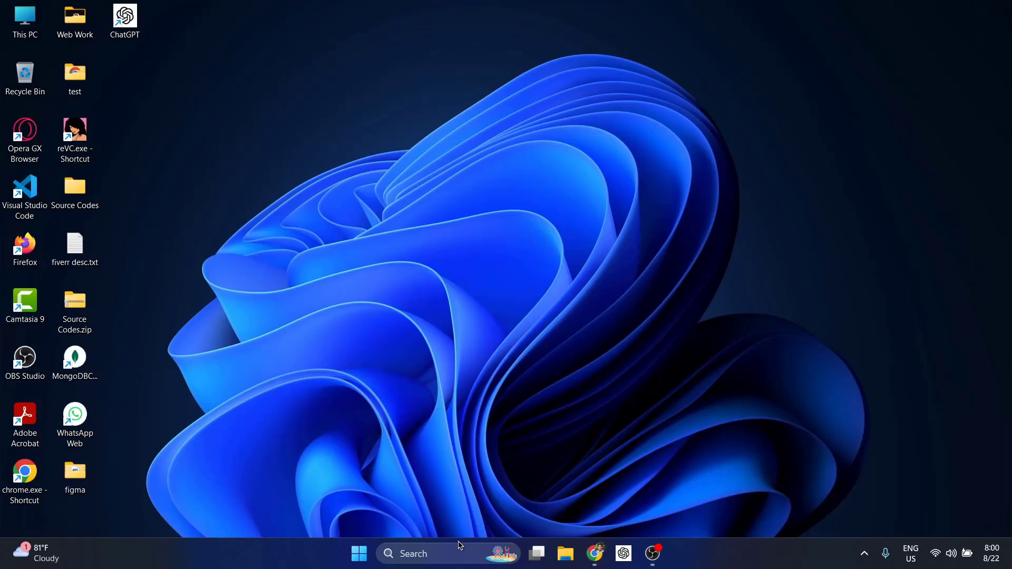
Launch GitHub Desktop by searching 'git' in Windows search
left_click(429, 554)
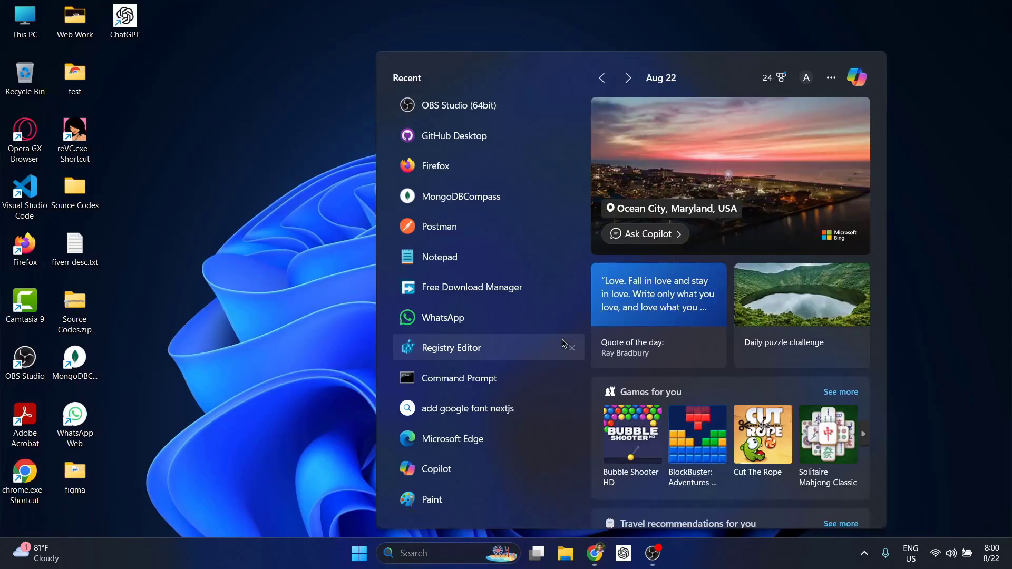
type("git")
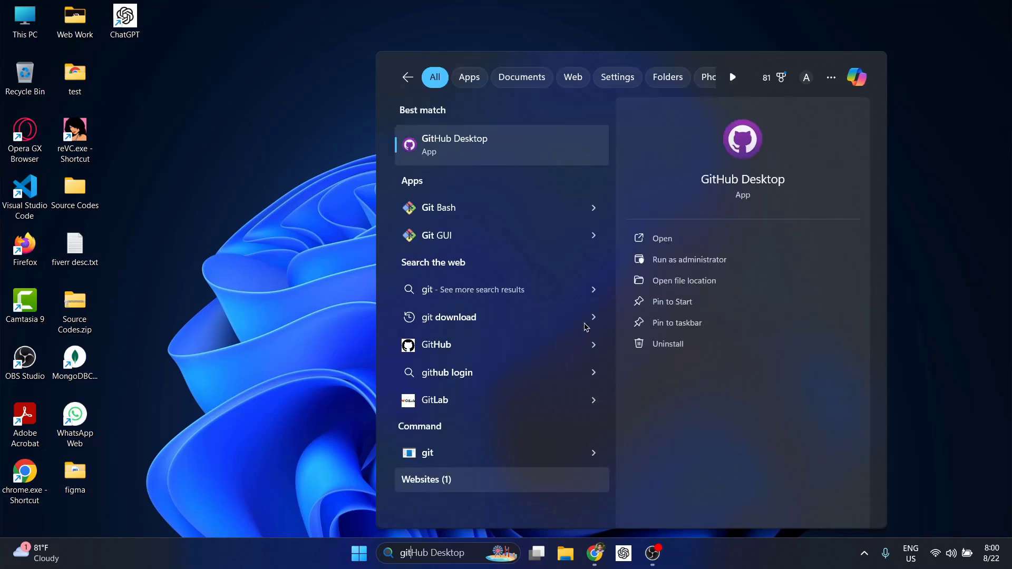
left_click(460, 151)
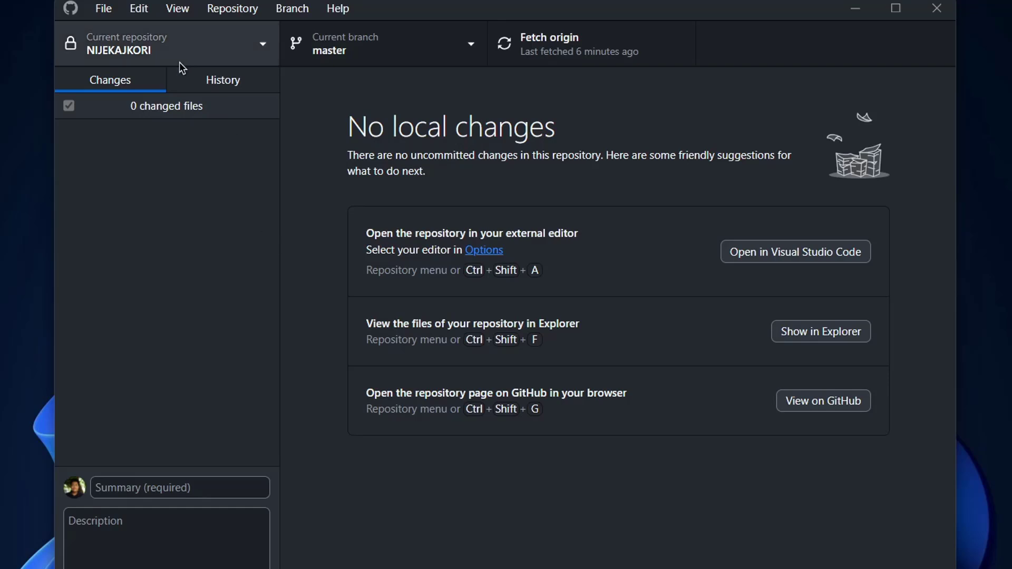
Open the Current repository list and its Add dropdown (clone, create, add existing)
left_click(135, 48)
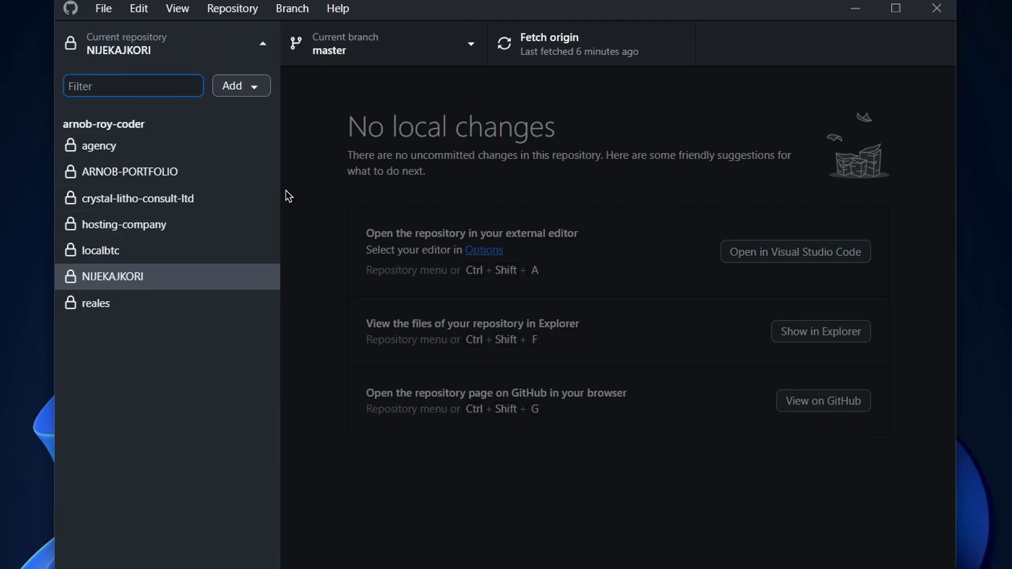
left_click(300, 156)
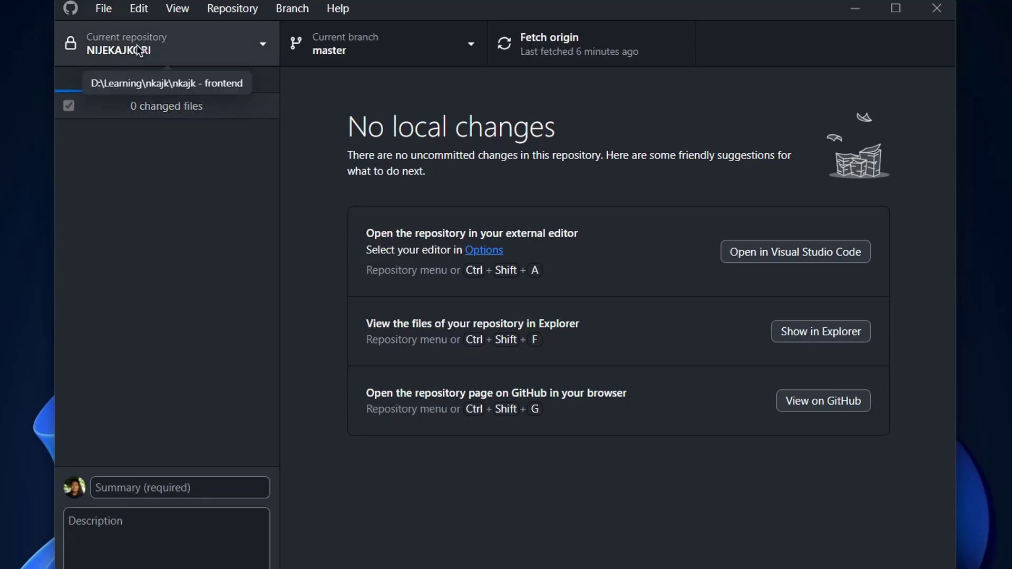
left_click(265, 46)
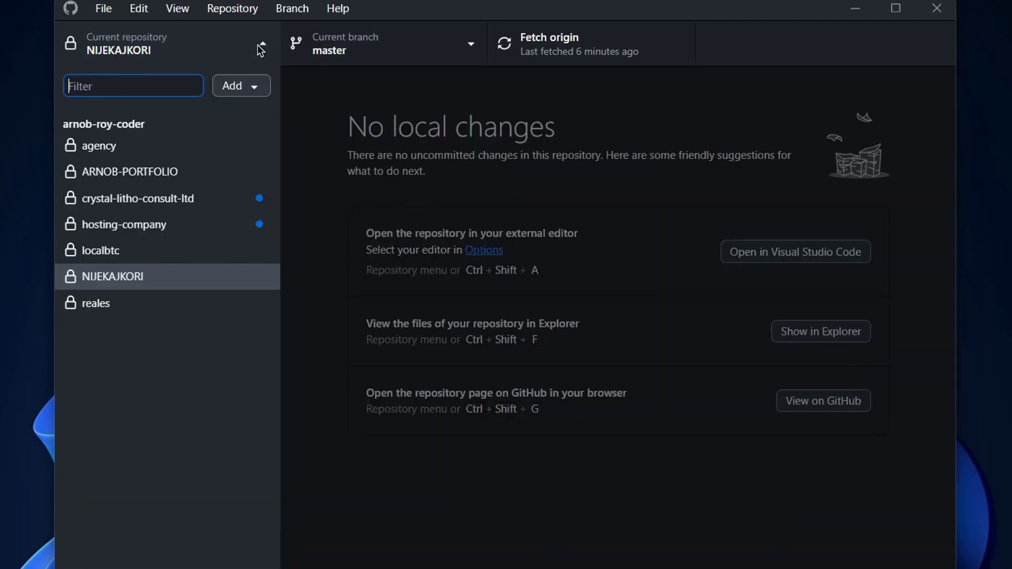
left_click(257, 87)
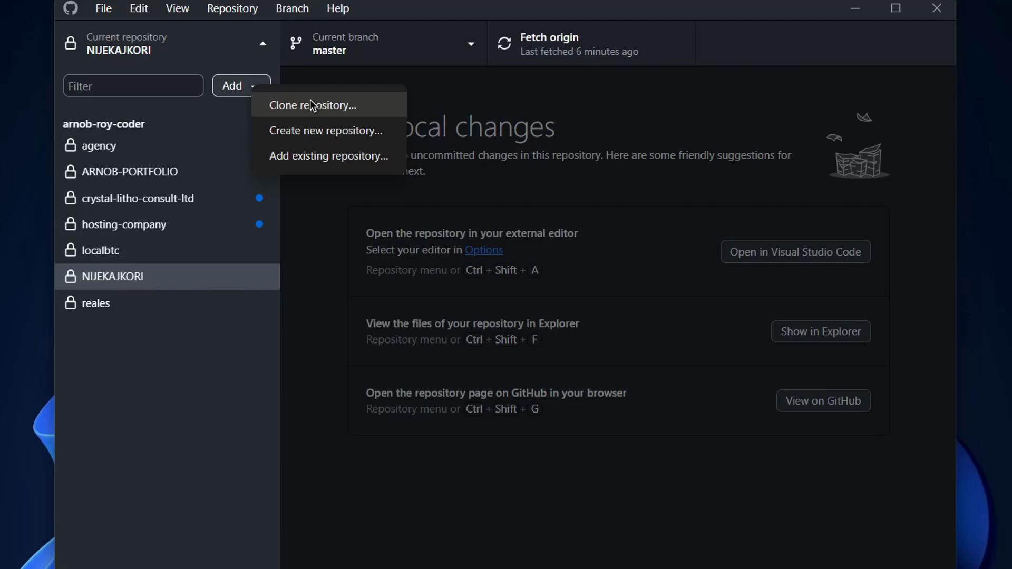
Look at the Clone a repository dialog's URL tab, cancel it, and reopen the Add dropdown
left_click(312, 103)
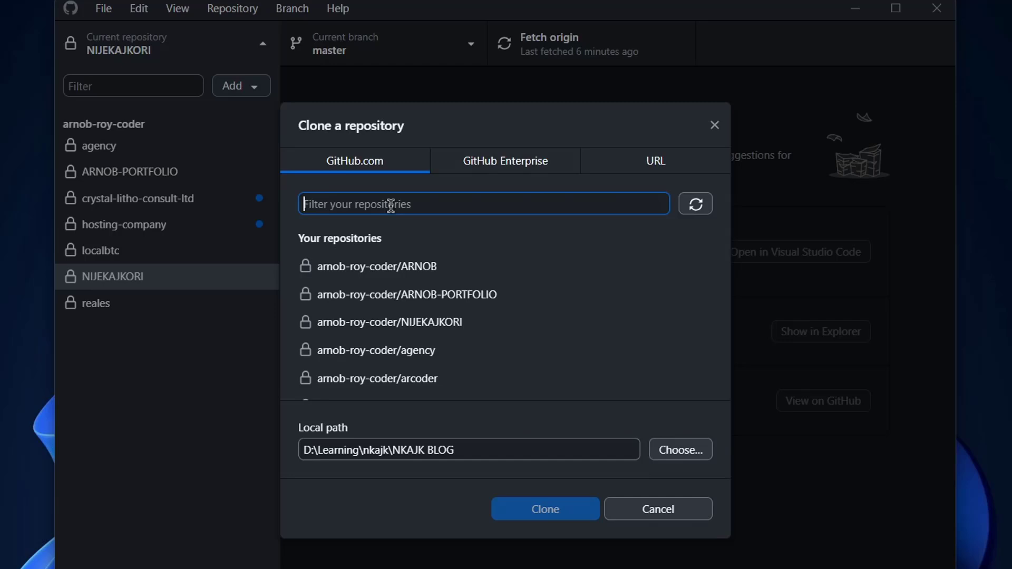
left_click(659, 169)
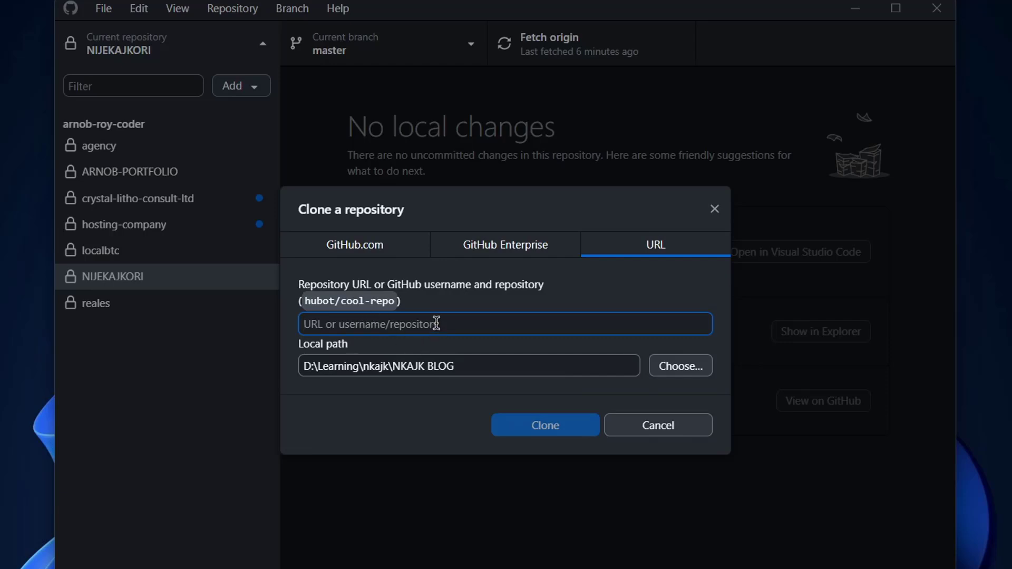
left_click(673, 428)
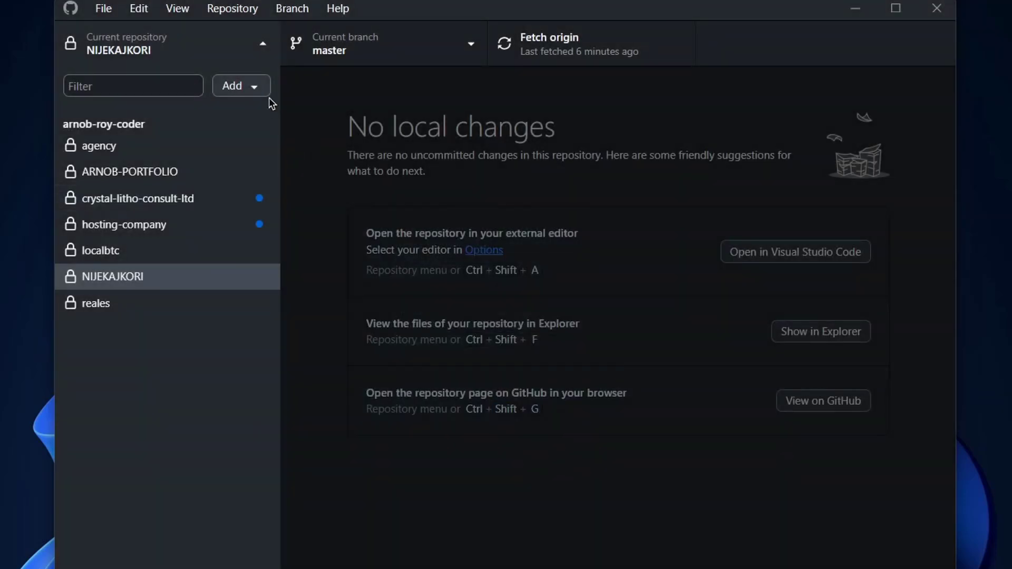
left_click(253, 86)
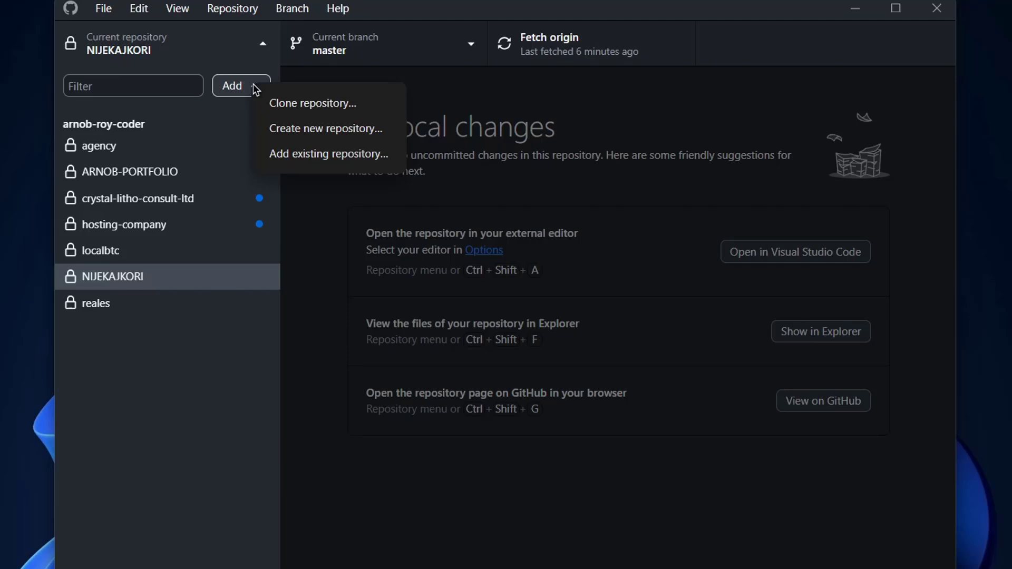
In Create new repository, enter name 'yt-test-github-repo' and description 'a test repo'
left_click(348, 130)
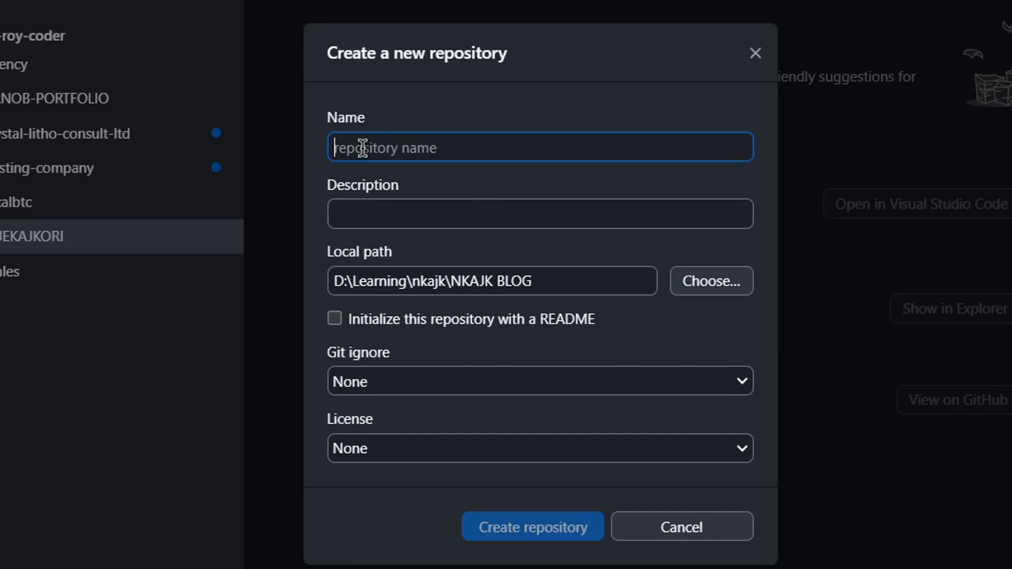
left_click(384, 212)
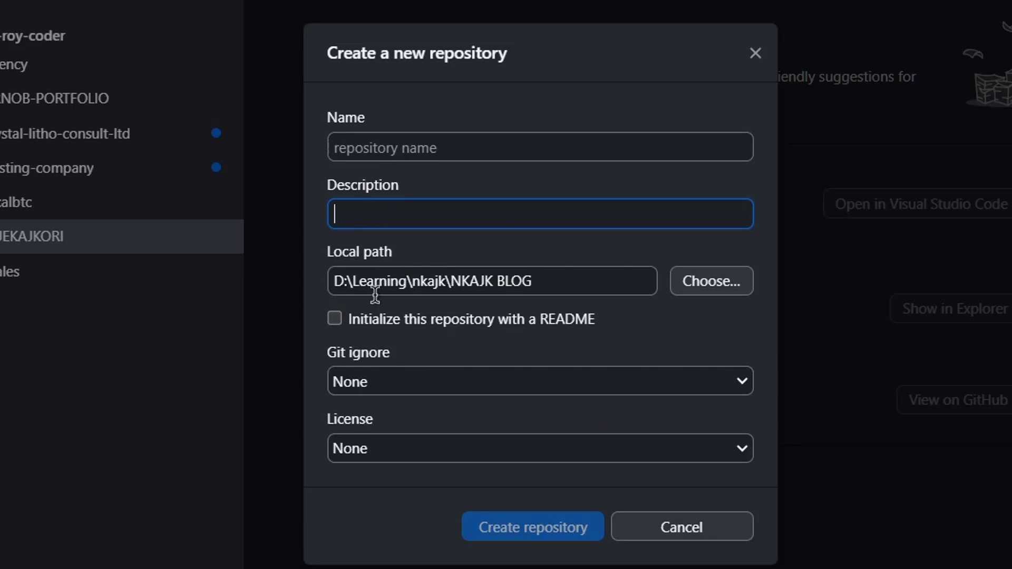
left_click(371, 143)
type("yt-test-github-rpo")
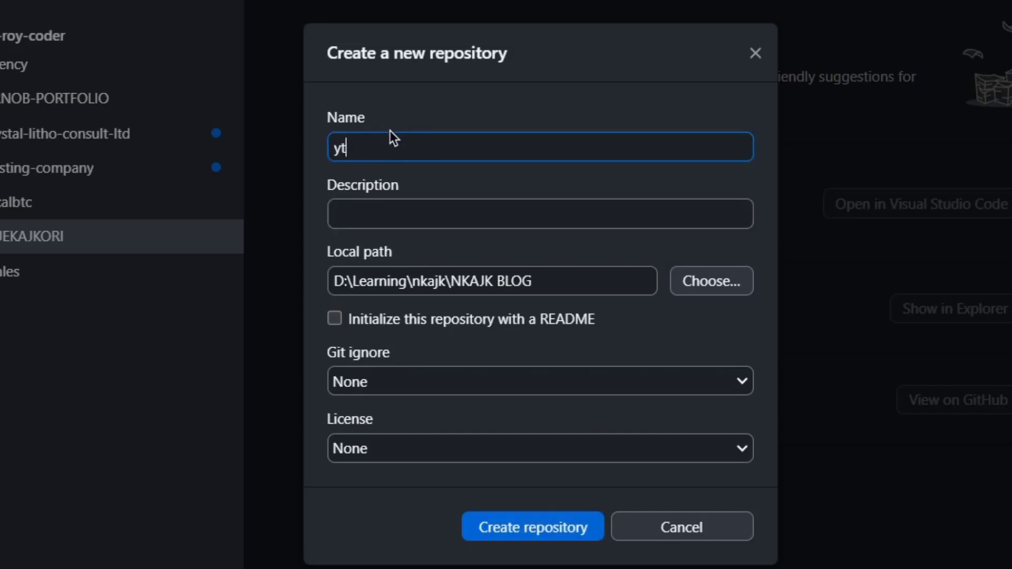
key("BackSpace")
key("BackSpace")
type("epo")
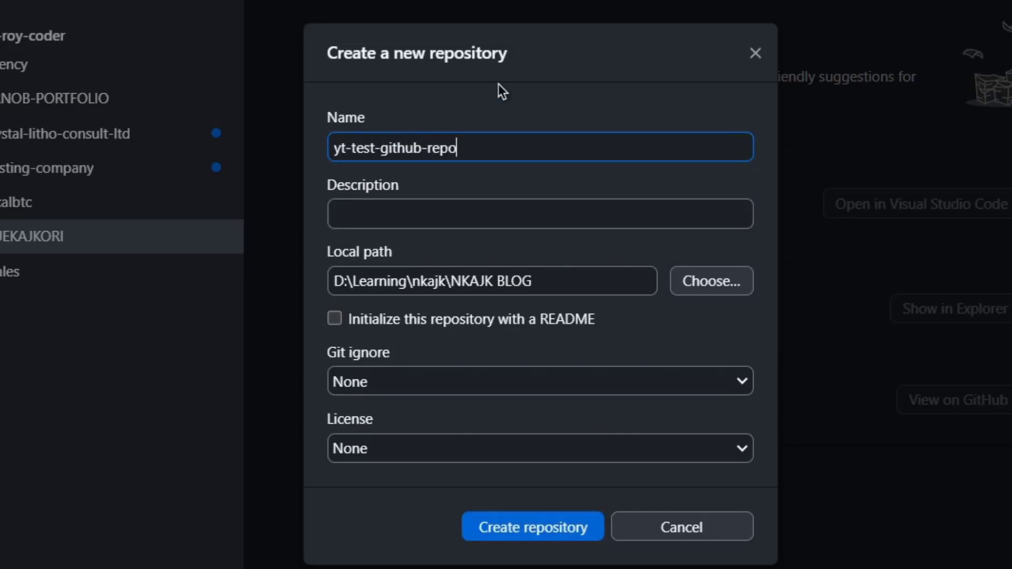
key("Tab")
type("a test repo")
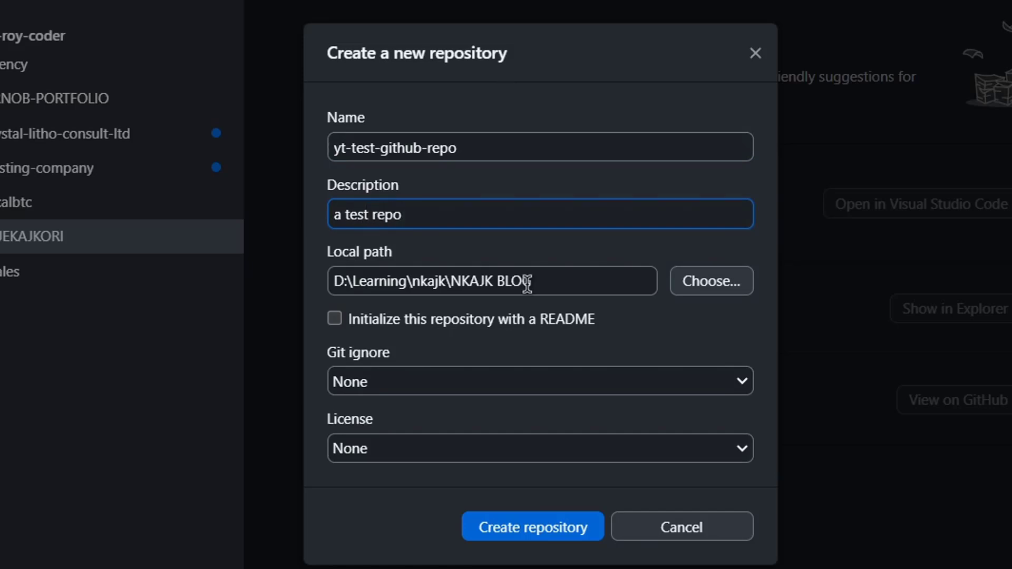
Choose the Desktop folder as the new repository's local path
left_click(703, 287)
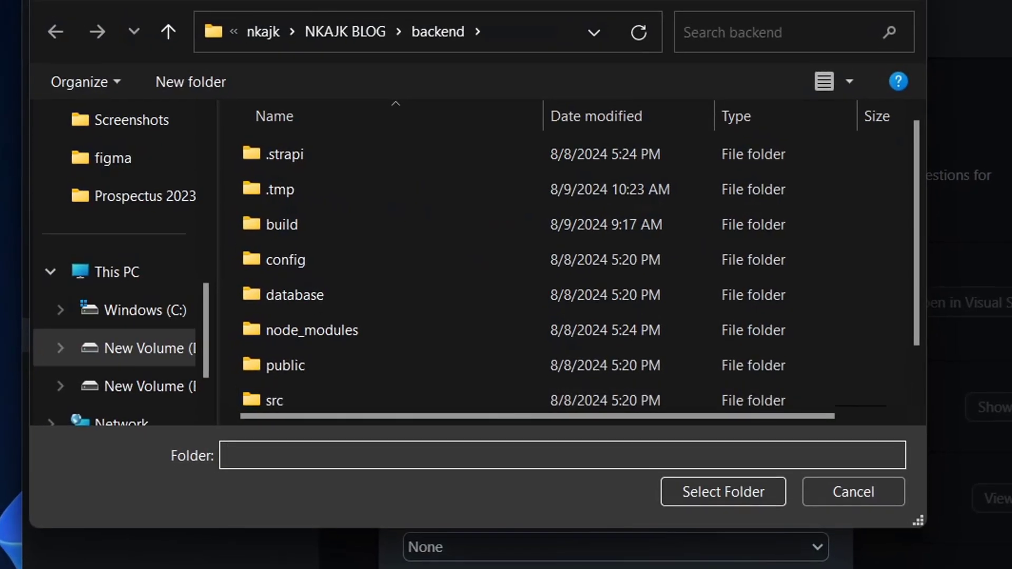
scroll(106, 306, "down", 1)
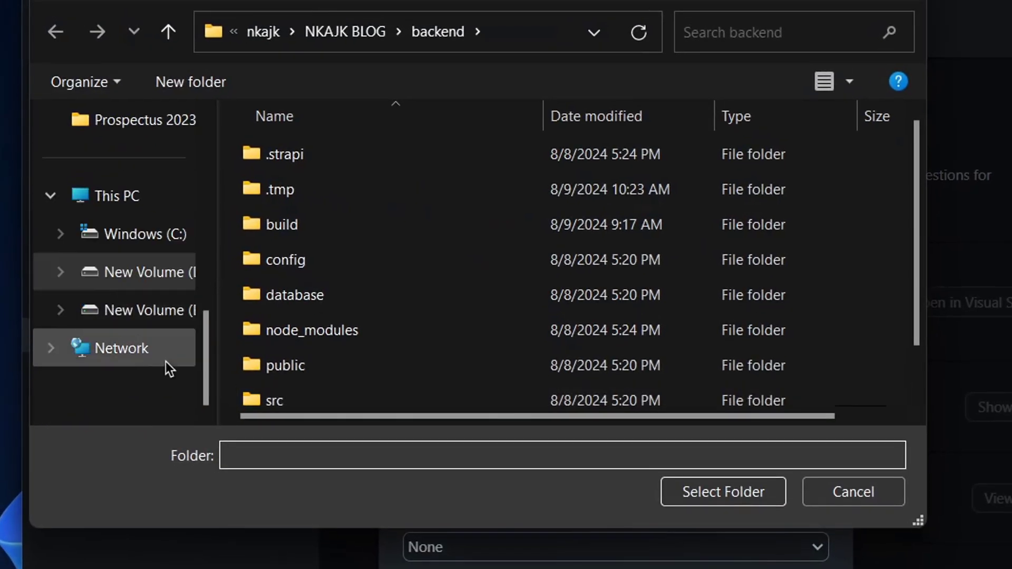
scroll(314, 261, "down", 1)
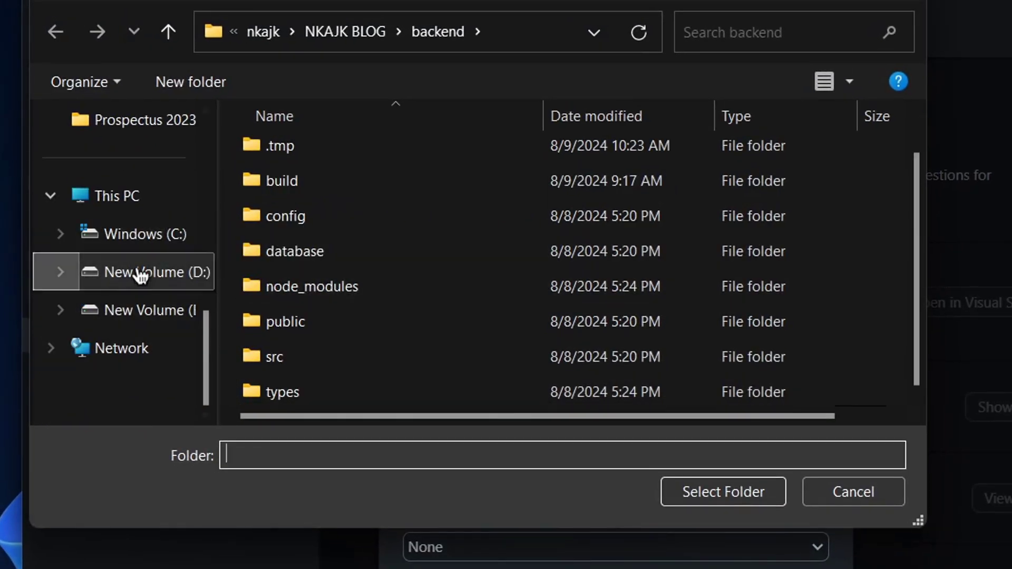
scroll(144, 231, "up", 5)
left_click(102, 249)
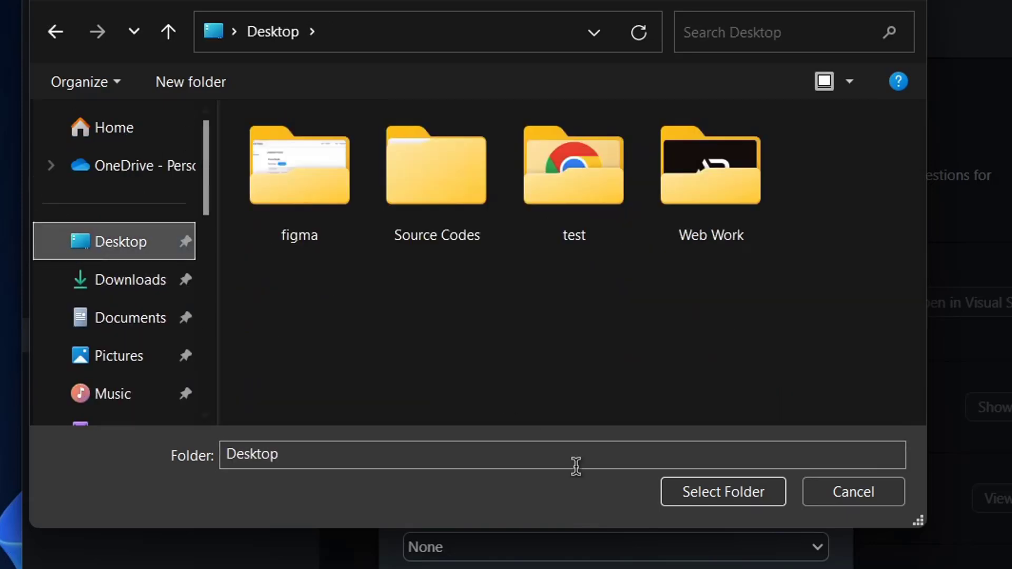
left_click(739, 492)
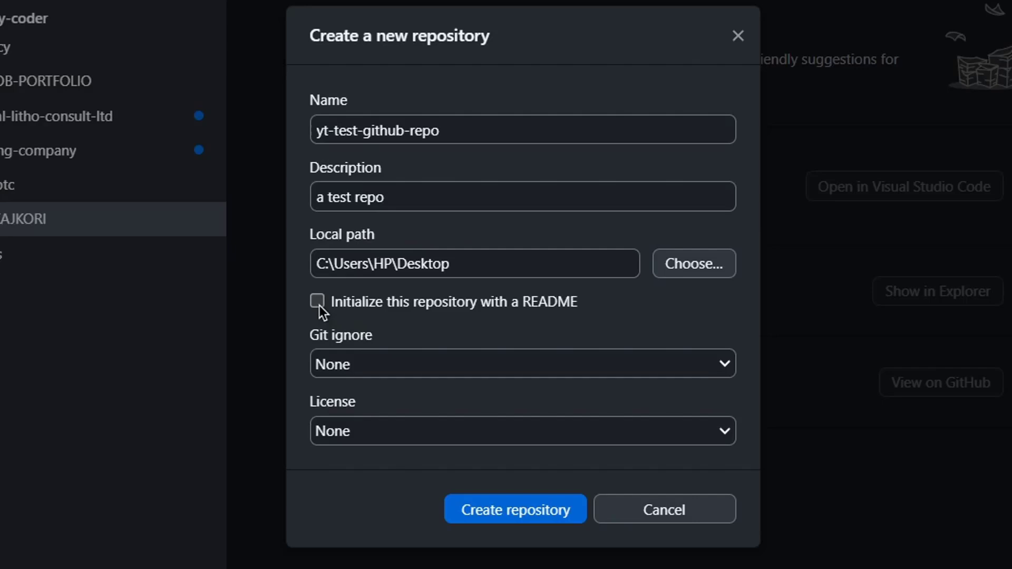
Keep Git ignore at None, create yt-test-github-repo, and move its folder beside the test folder
left_click(350, 364)
left_click(350, 363)
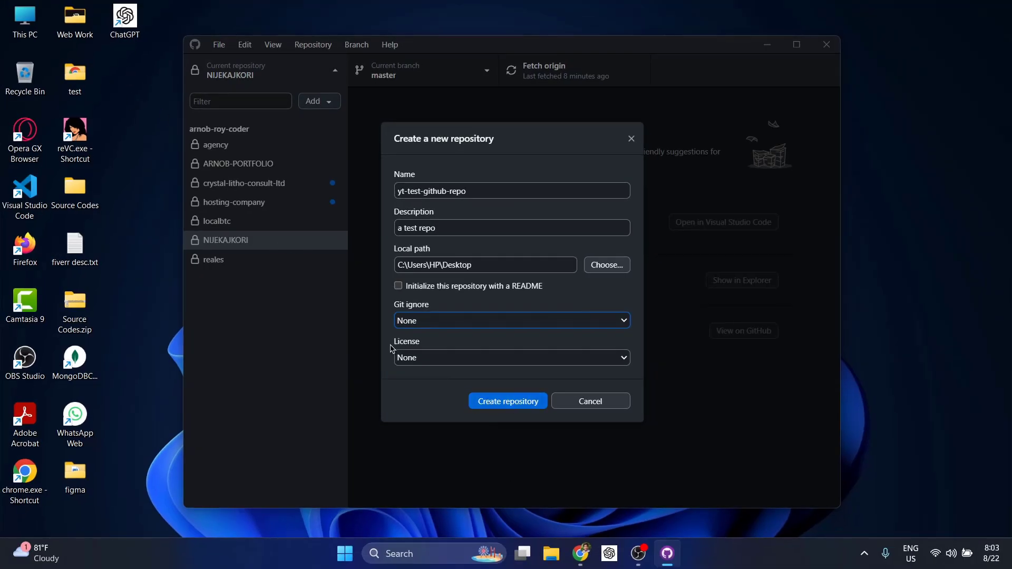
left_click(505, 403)
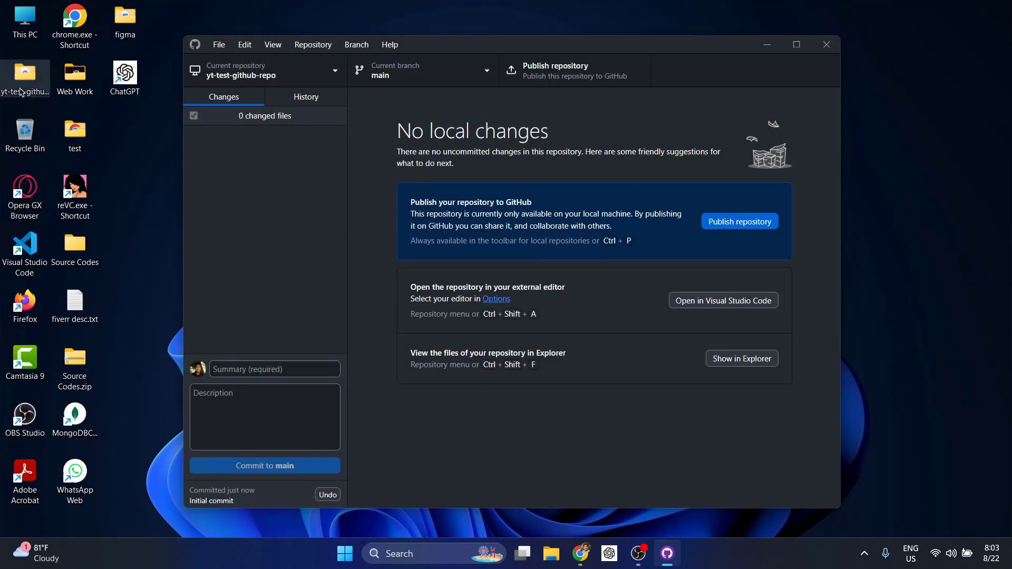
left_click_drag(24, 74, 124, 152)
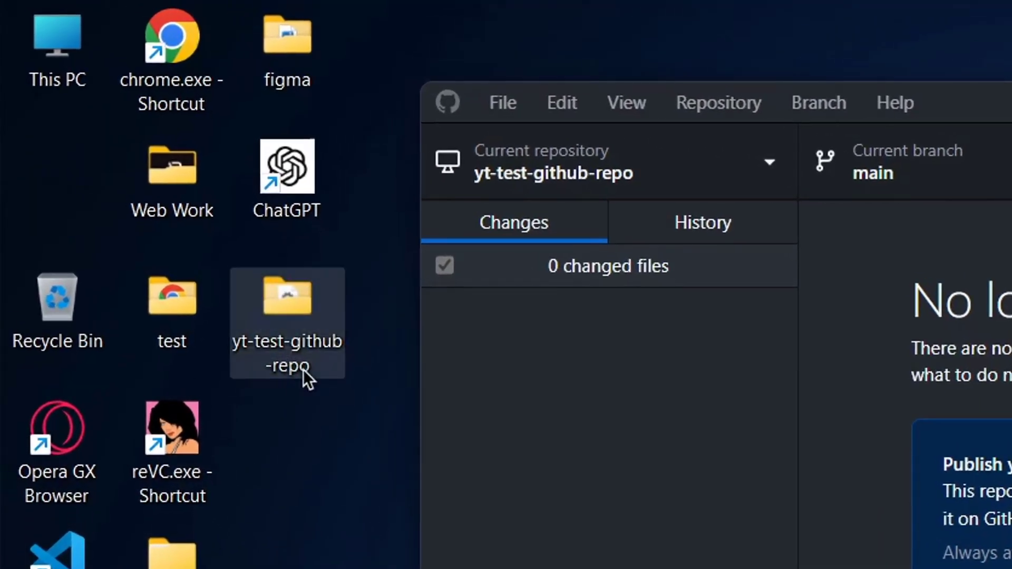
mouse_move(302, 365)
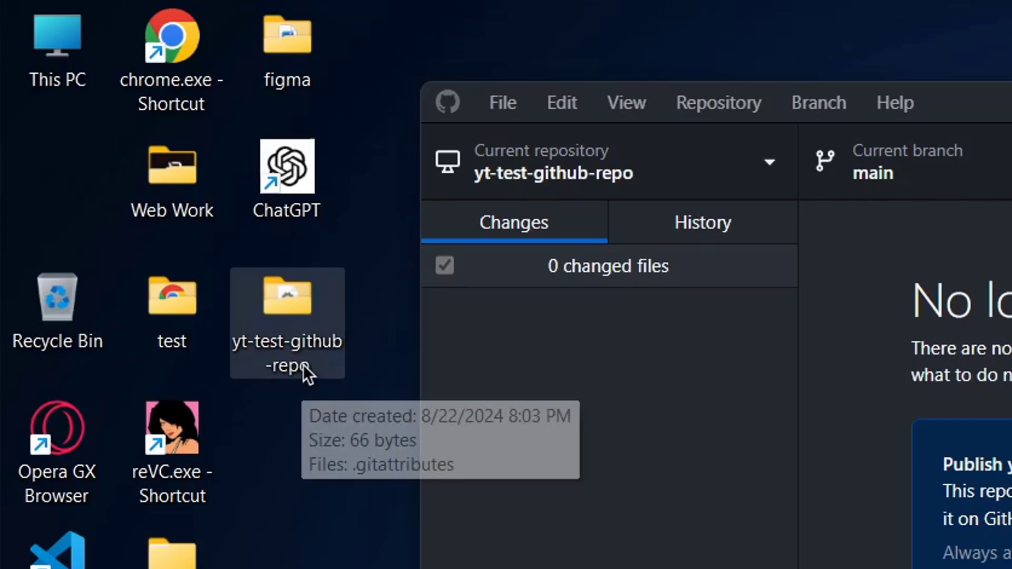
Open the yt-test-github-repo folder and turn on Hidden items to reveal .git
double_click(279, 313)
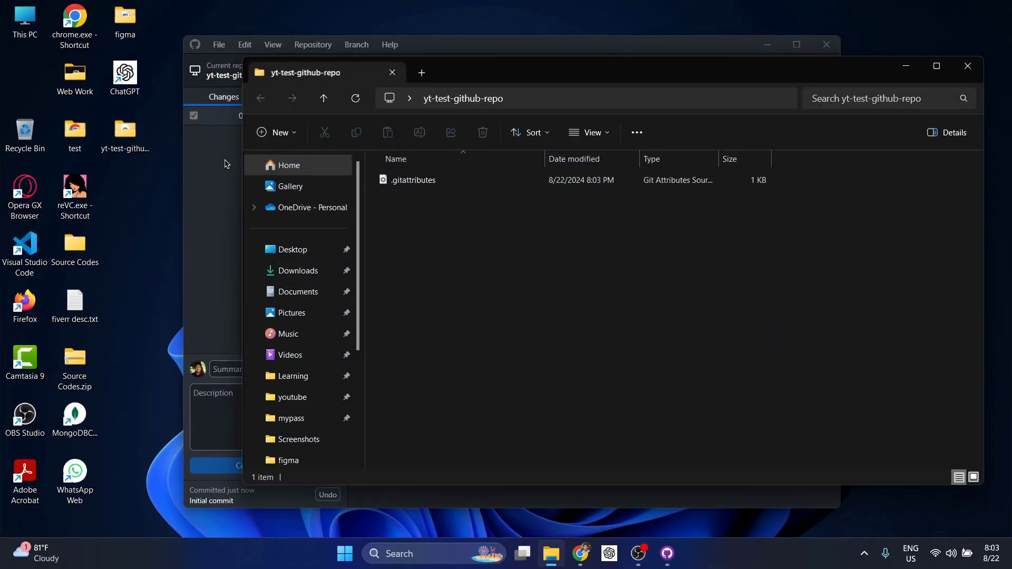
mouse_move(407, 185)
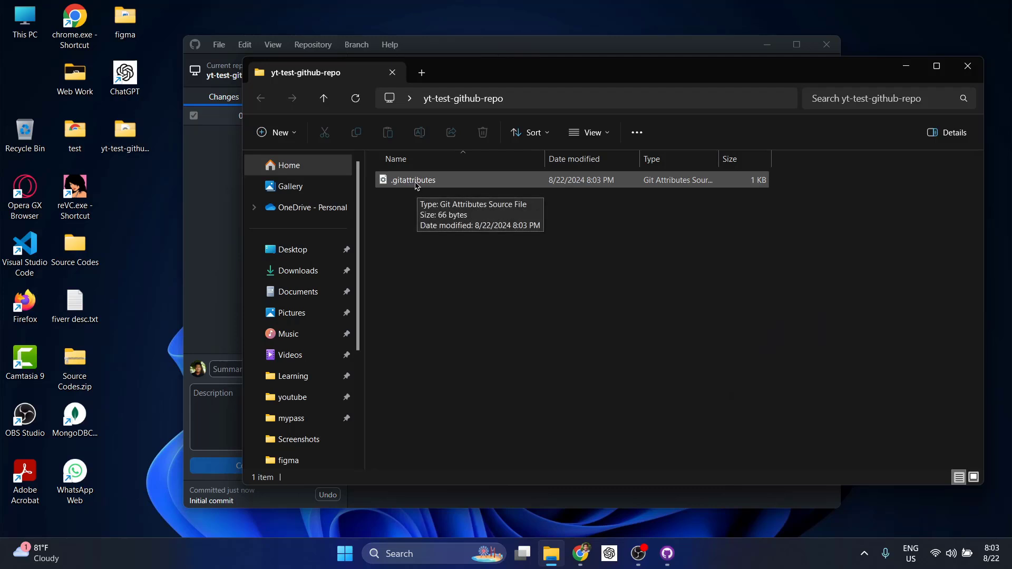
left_click(587, 133)
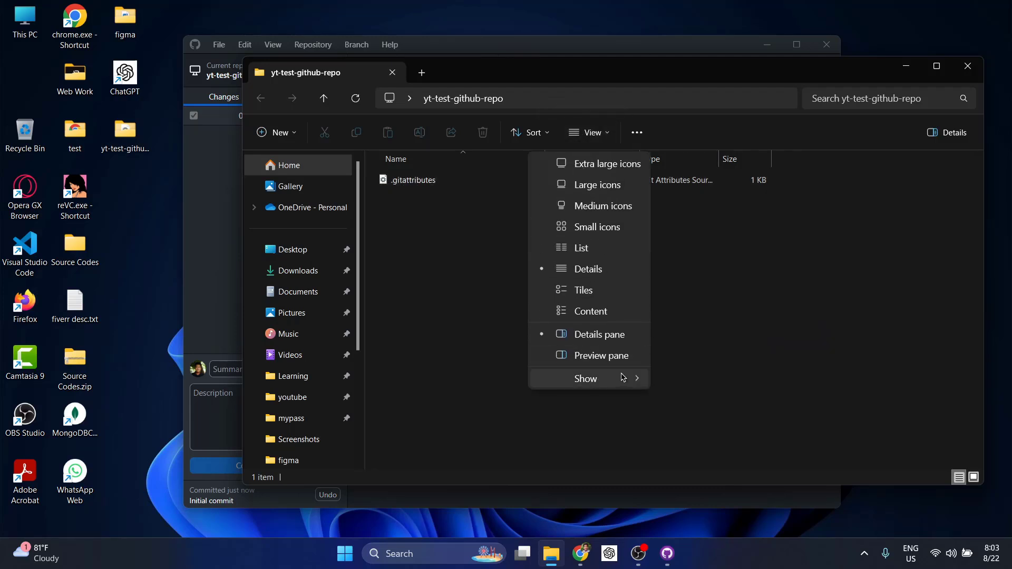
mouse_move(640, 380)
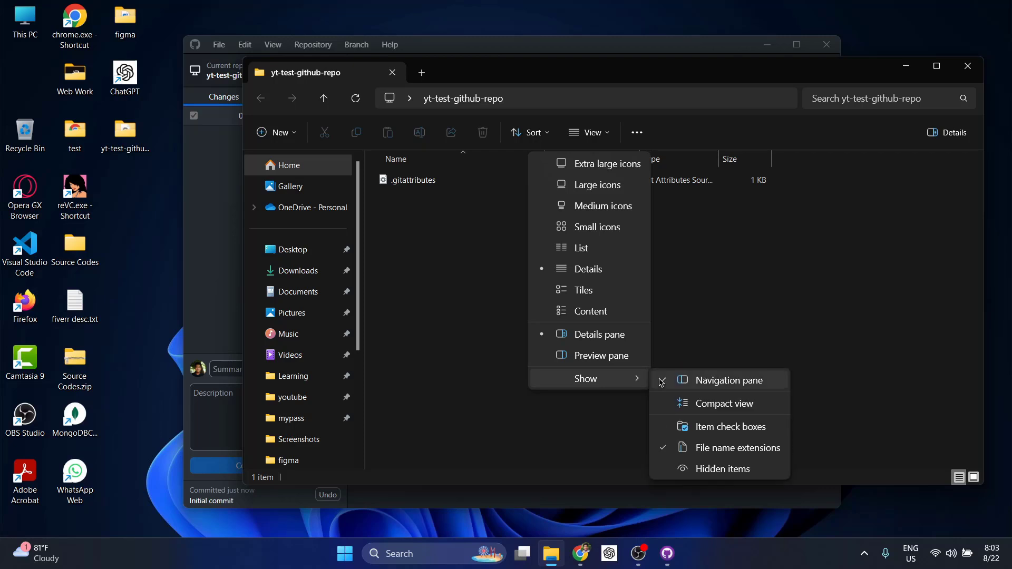
left_click(697, 468)
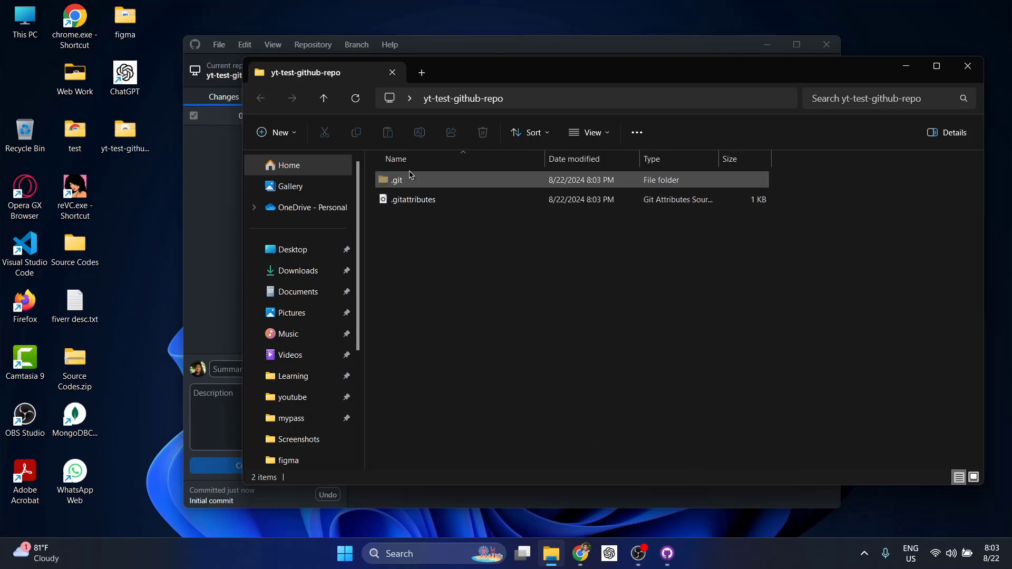
Open the folder in Visual Studio Code via the right-click menu's Open with Code
right_click(442, 295)
left_click(474, 425)
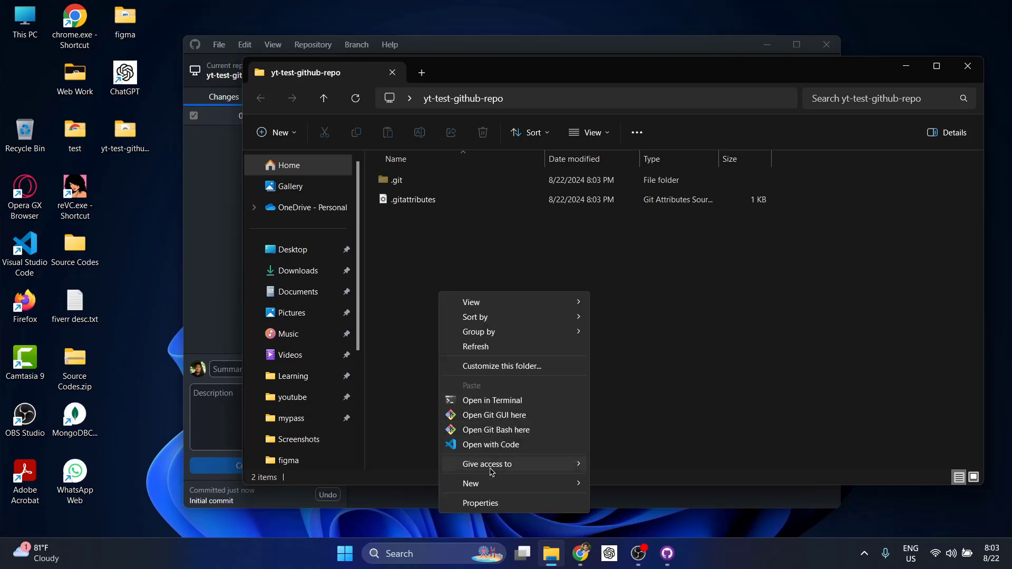
left_click(480, 446)
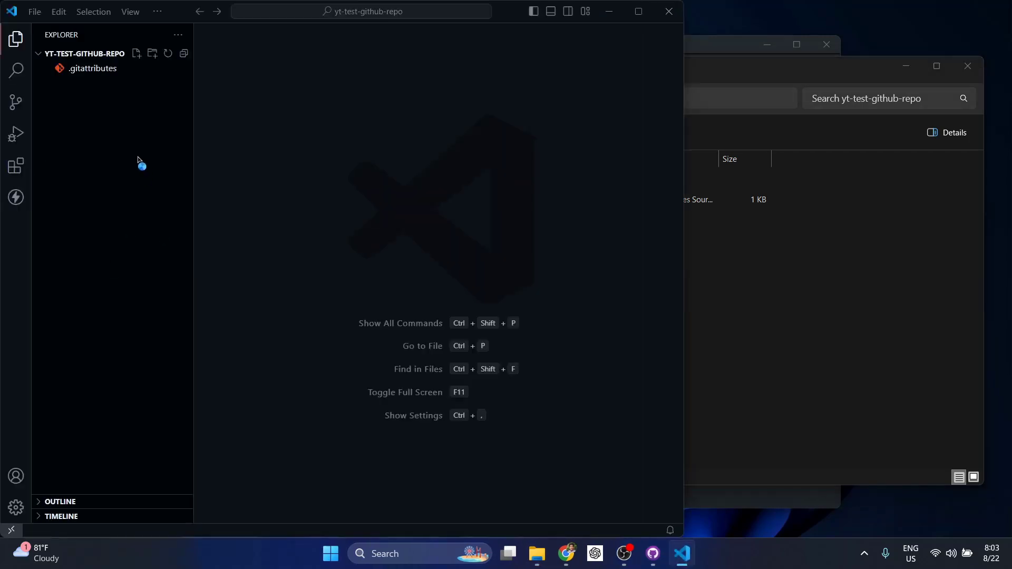
Create index.html in VS Code and fill it with the '!' Emmet HTML boilerplate
left_click(137, 53)
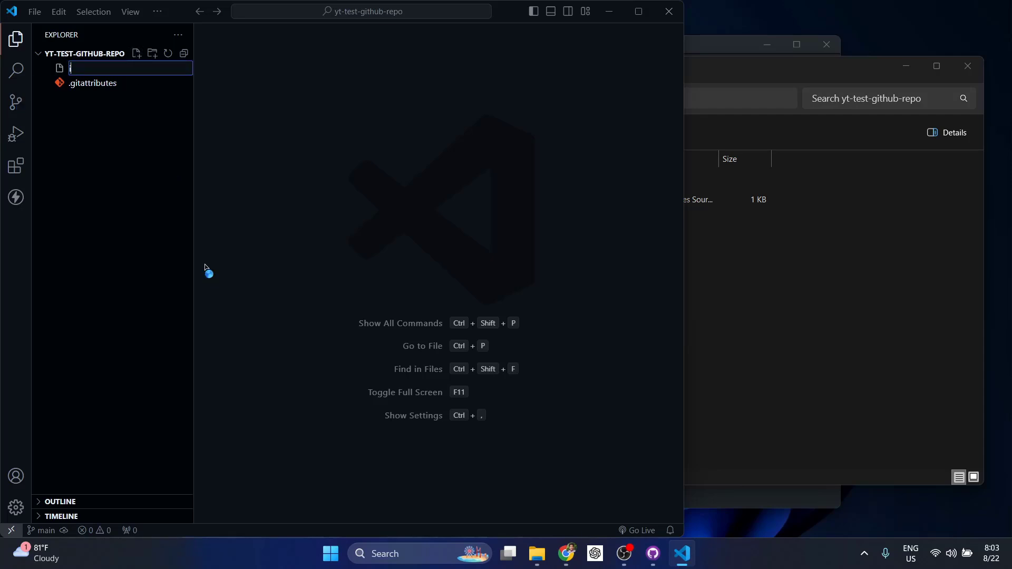
type("index.html")
key("Return")
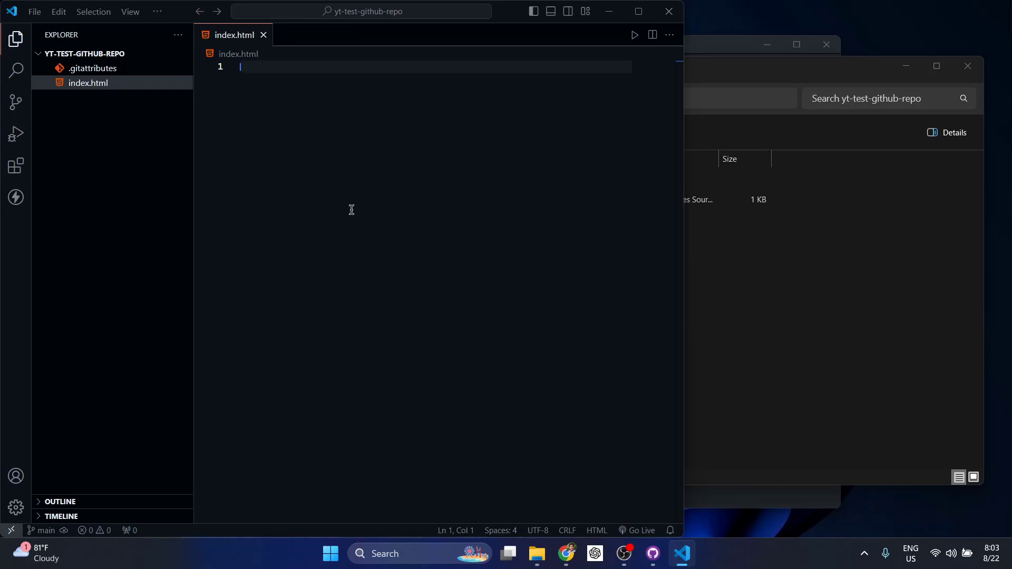
type("!")
key("Return")
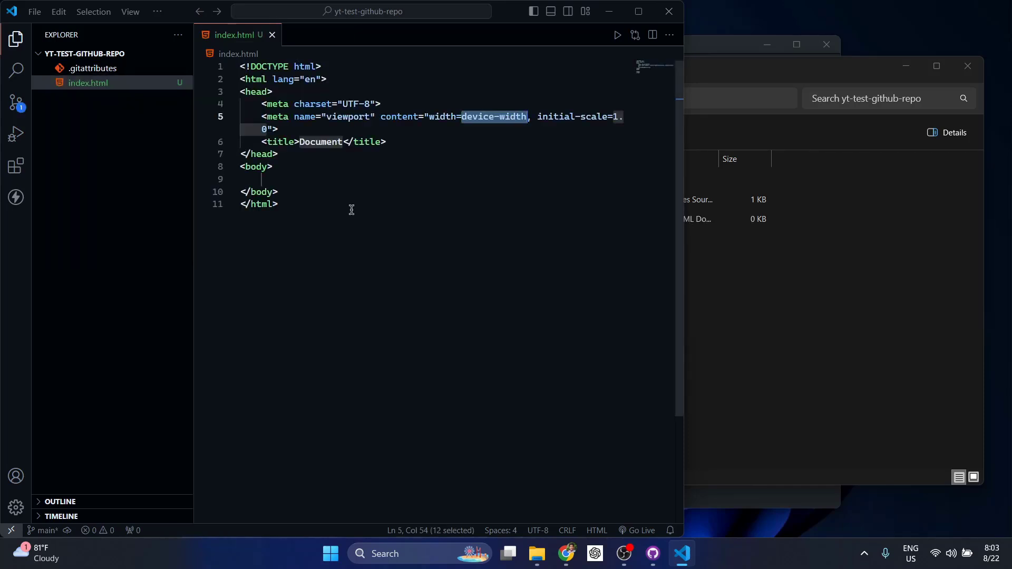
left_click(309, 179)
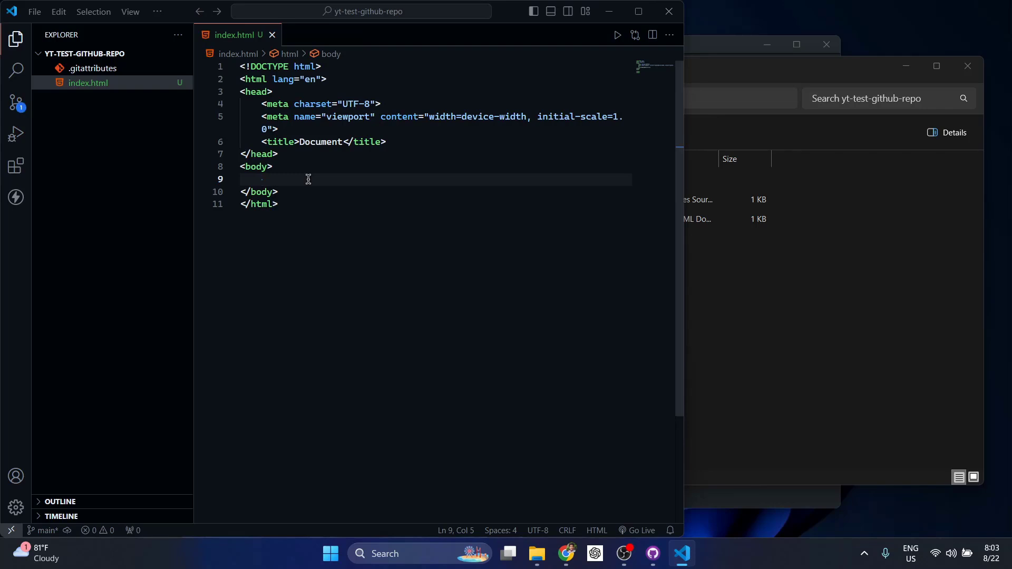
left_click(711, 58)
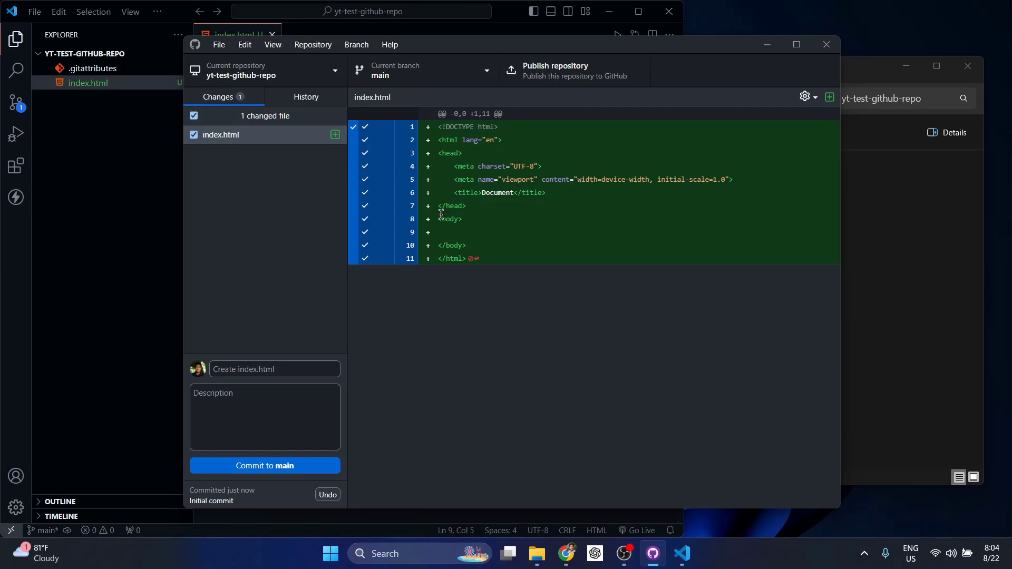
Commit index.html to main with the summary 'test repo'
left_click(263, 369)
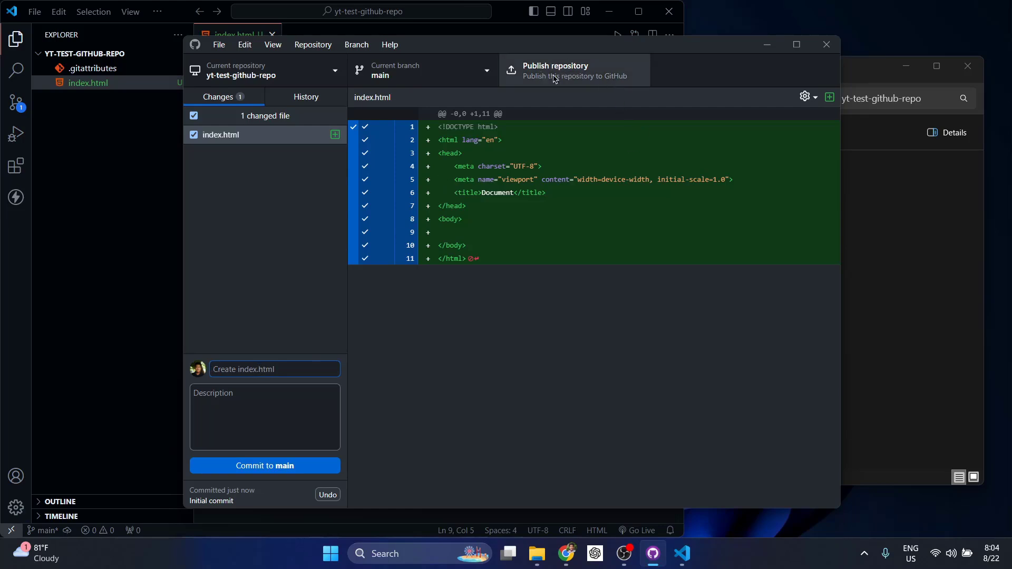
type("test repo")
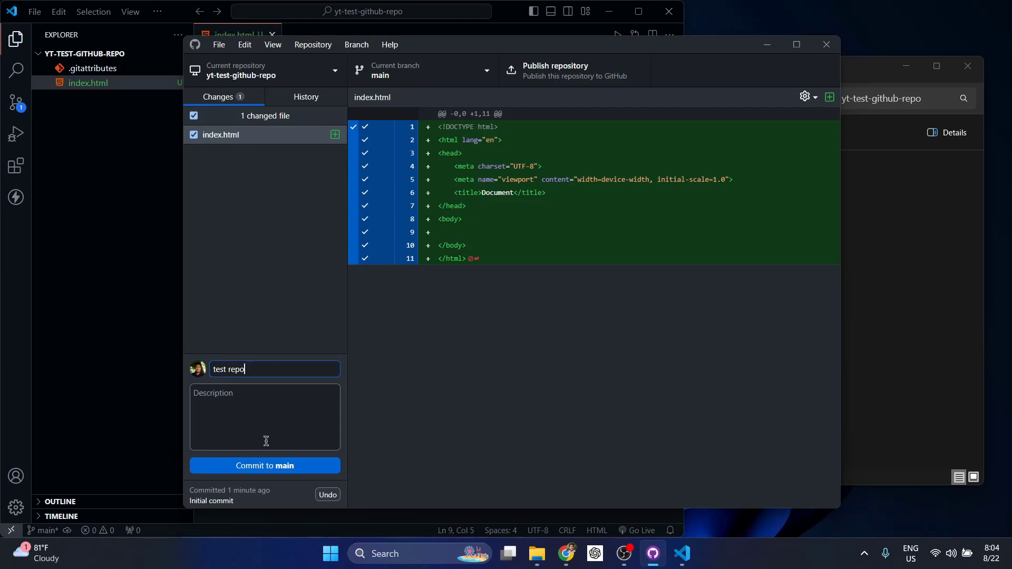
left_click(262, 468)
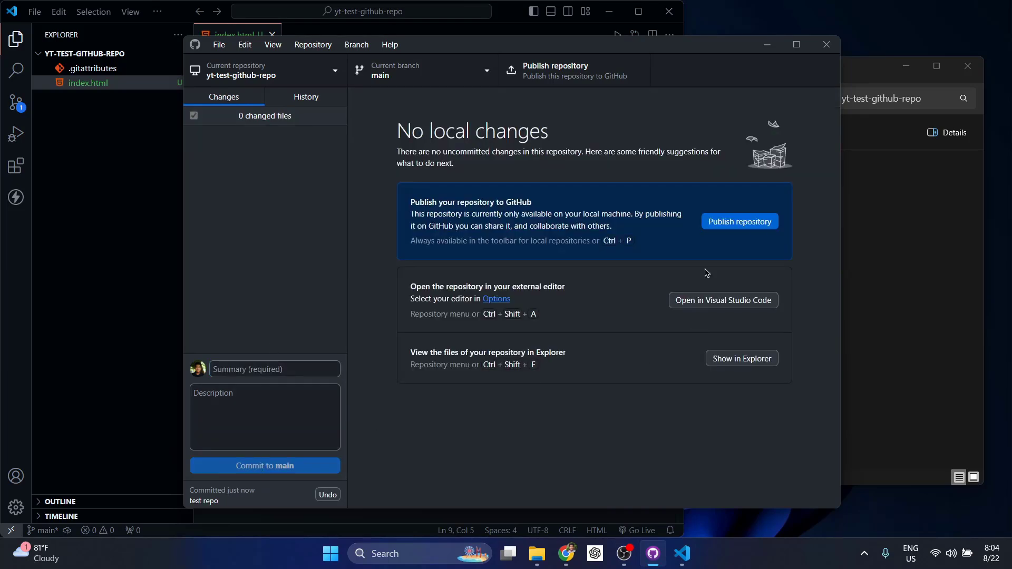
Publish yt-test-github-repo to GitHub as private, described 'a test repo'
left_click(745, 222)
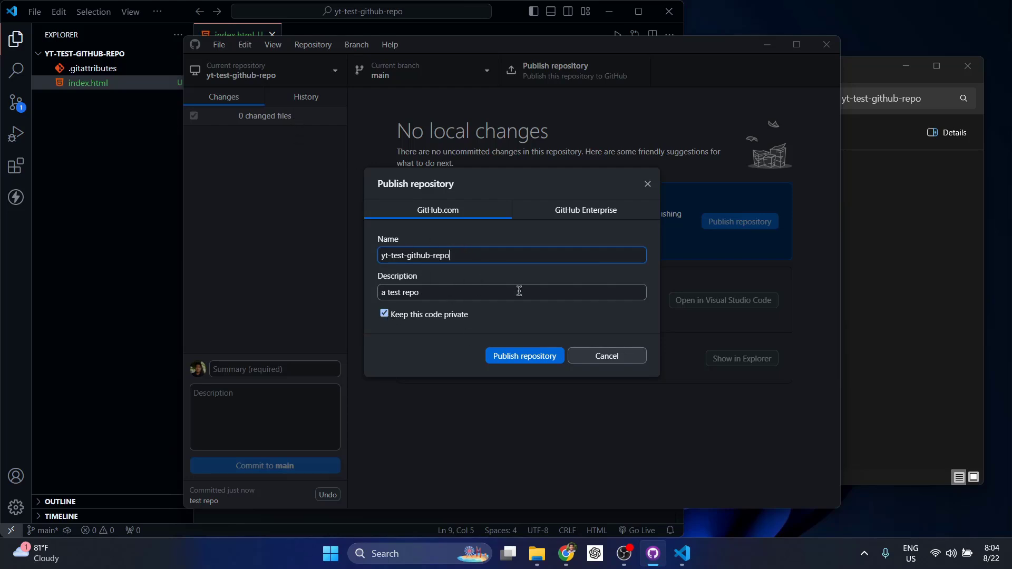
left_click(509, 360)
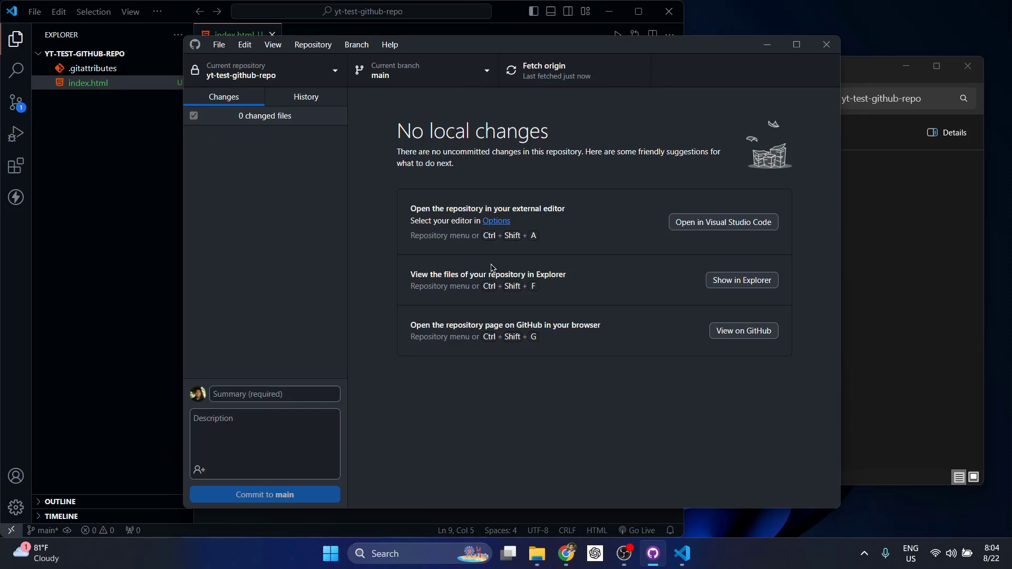
Add a <p>test</p> paragraph on empty line 9 of index.html's body
left_click(106, 170)
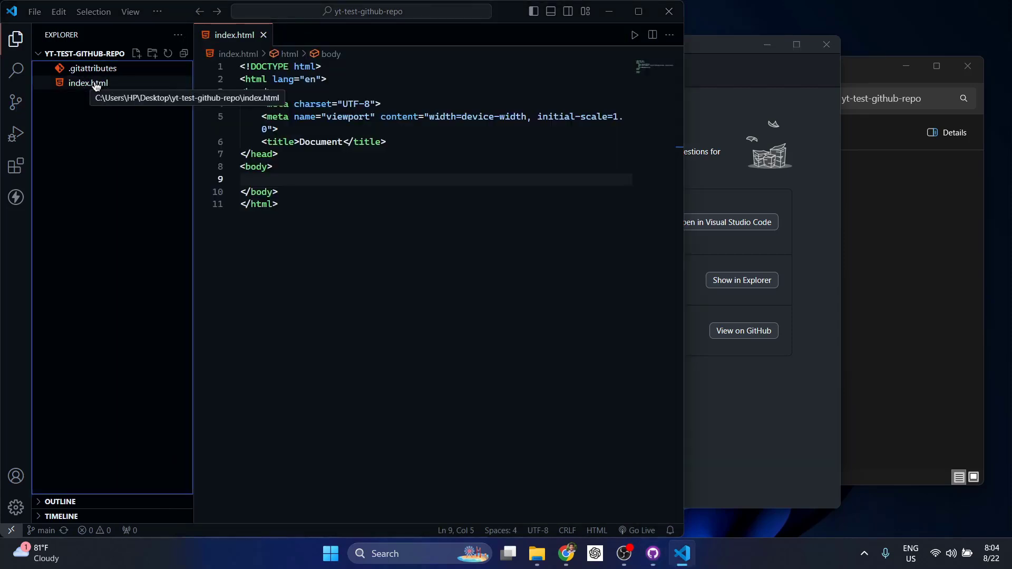
left_click(283, 175)
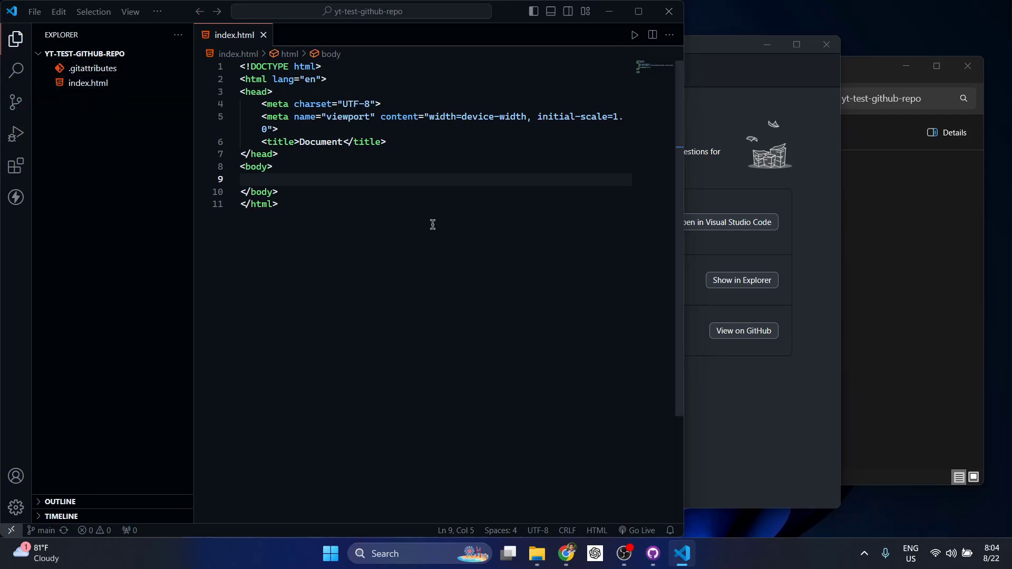
type("p")
key("Tab")
type("test")
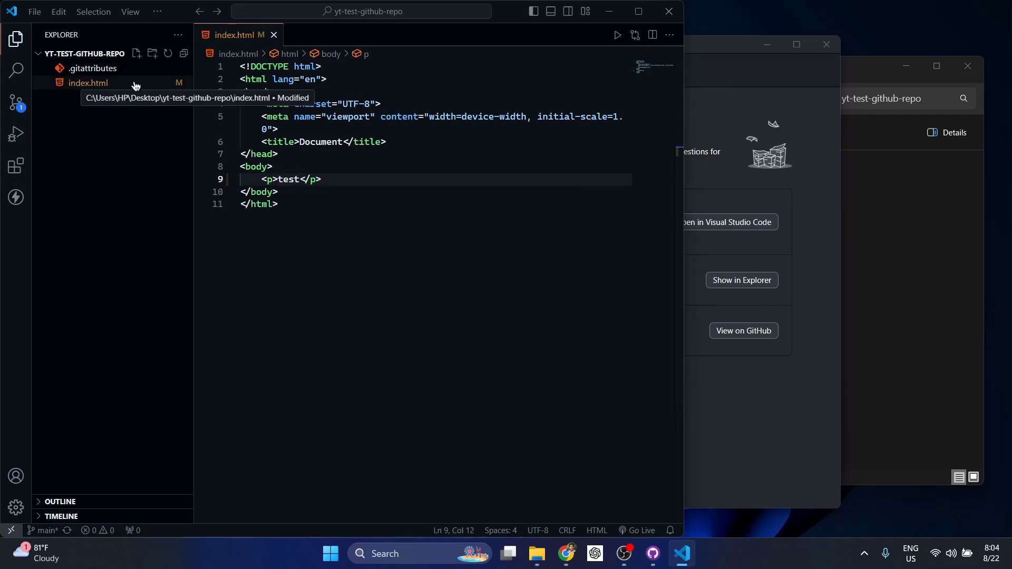
Commit the paragraph change to main as 'test2' and push it to origin
left_click(761, 154)
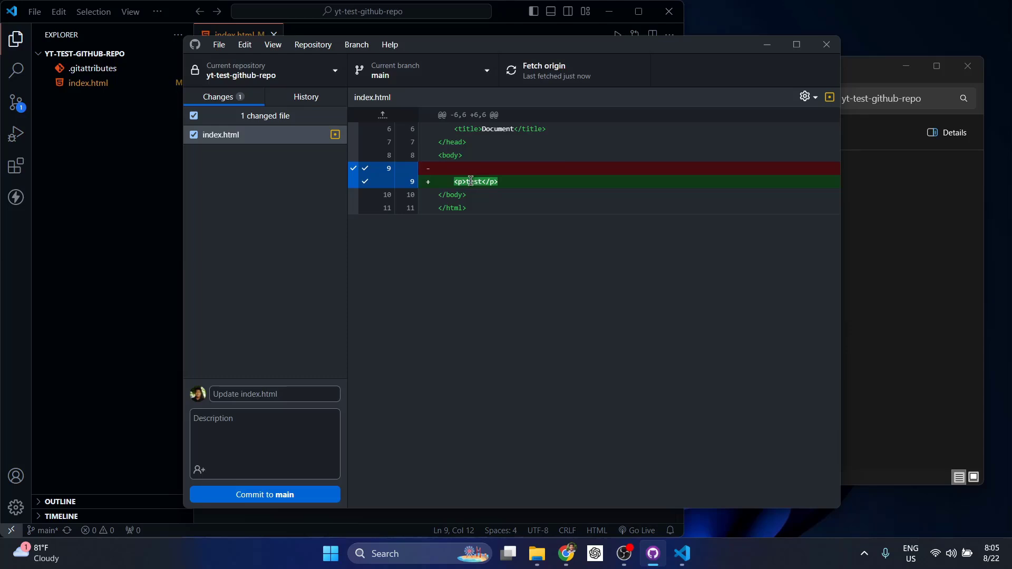
left_click(234, 394)
type("test2")
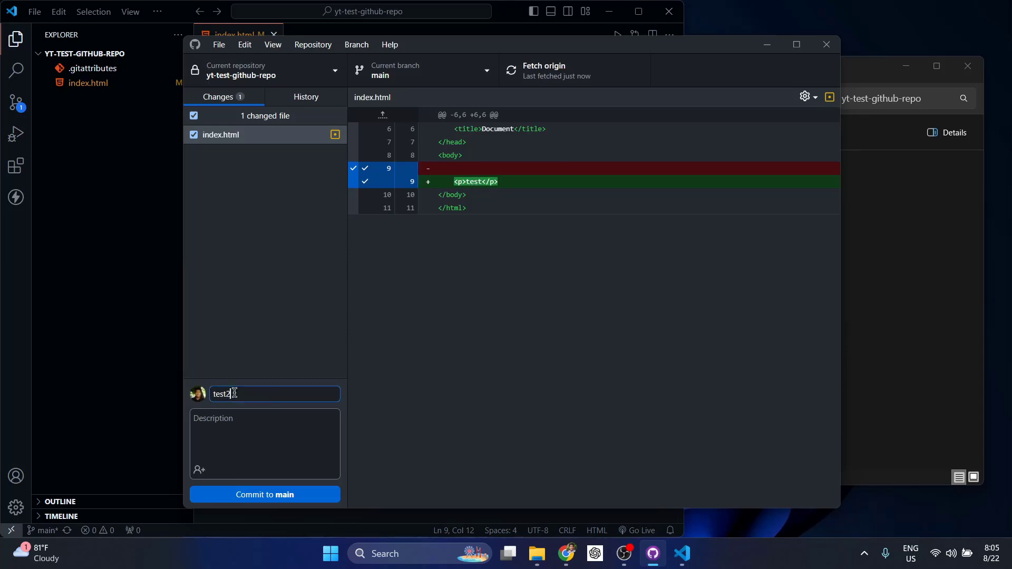
left_click(257, 491)
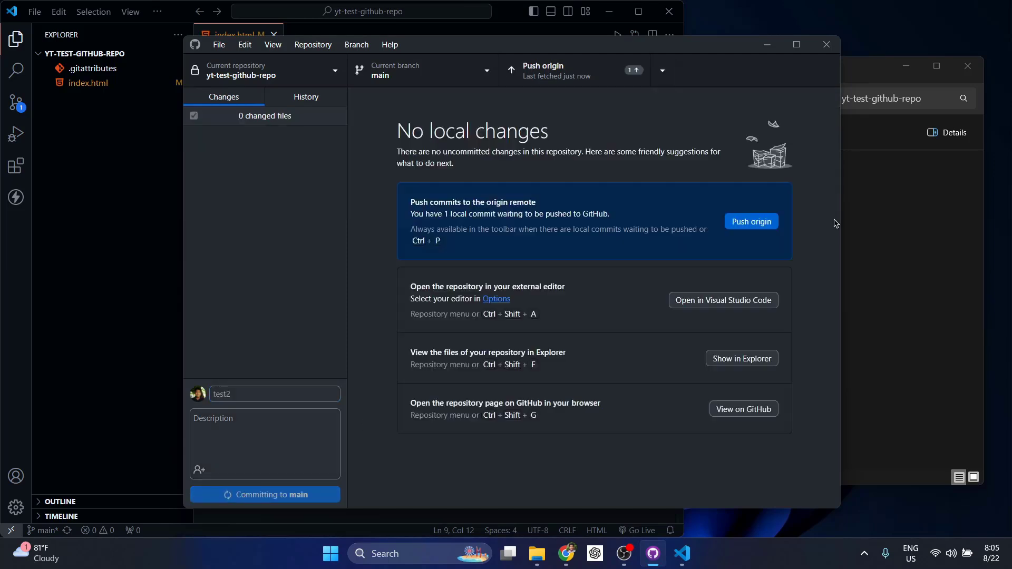
left_click(743, 227)
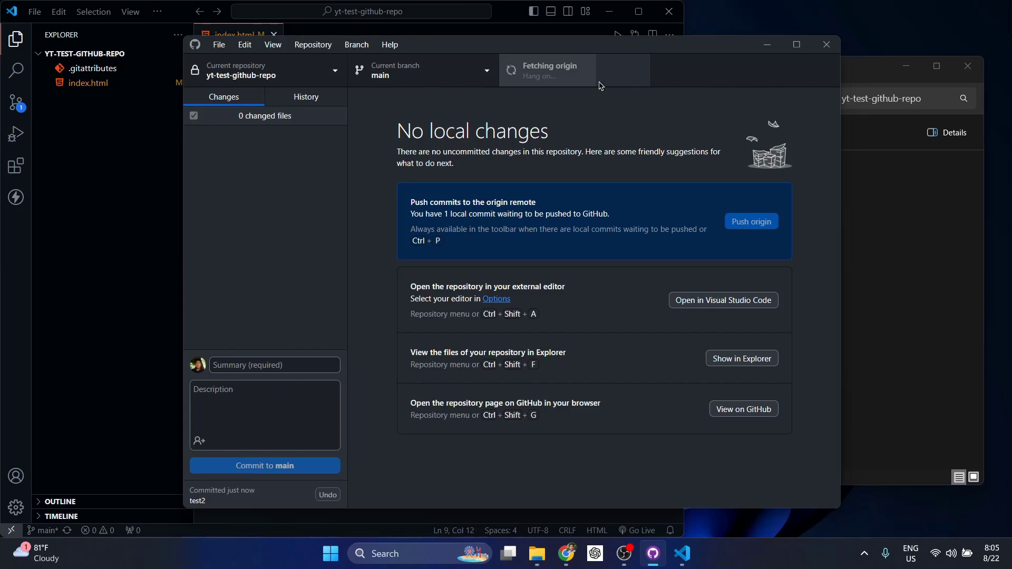
Reload the GitHub dashboard in Chrome and open yt-test-github-repo from Top repositories
left_click(566, 554)
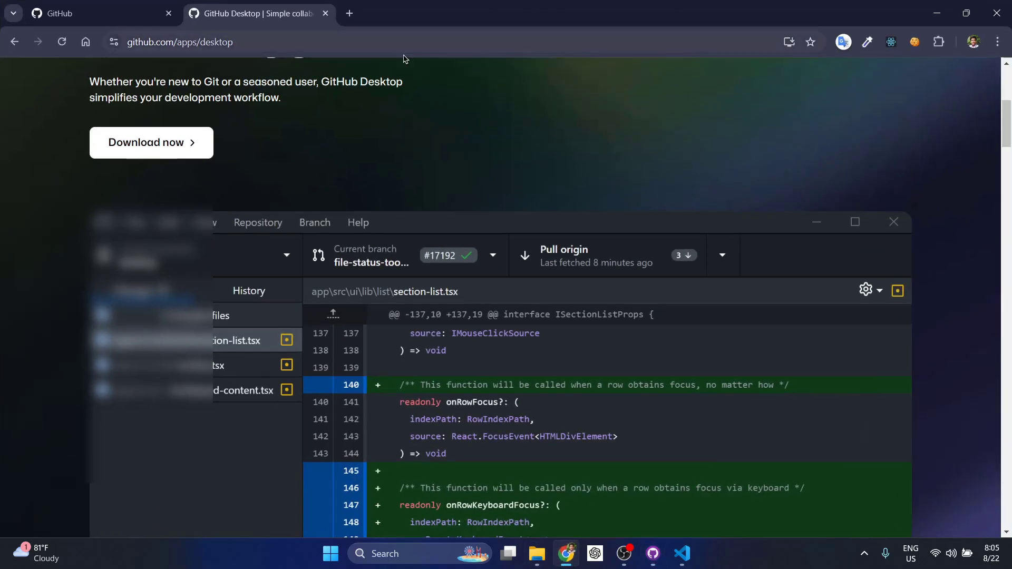
left_click(106, 13)
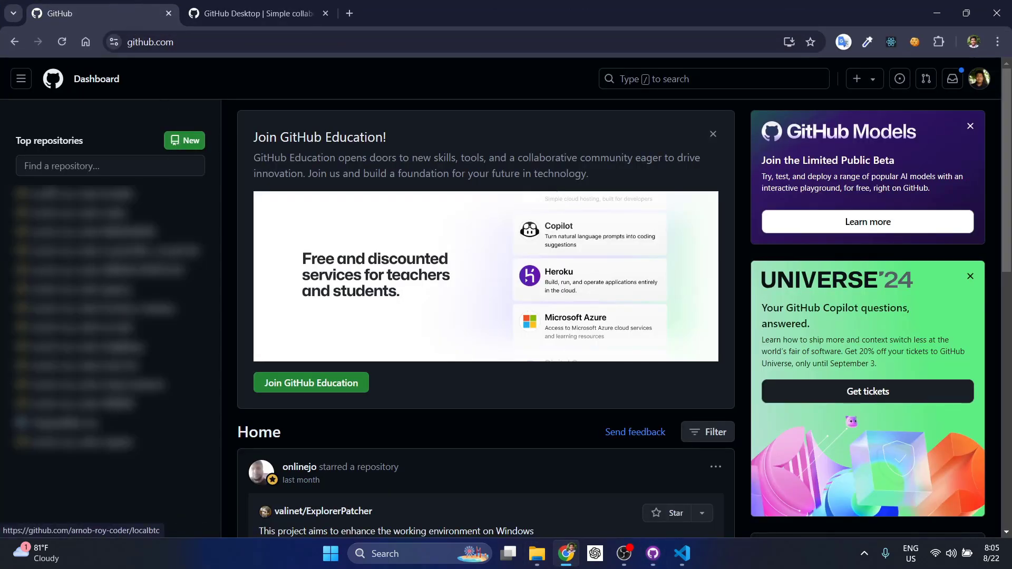
left_click(62, 42)
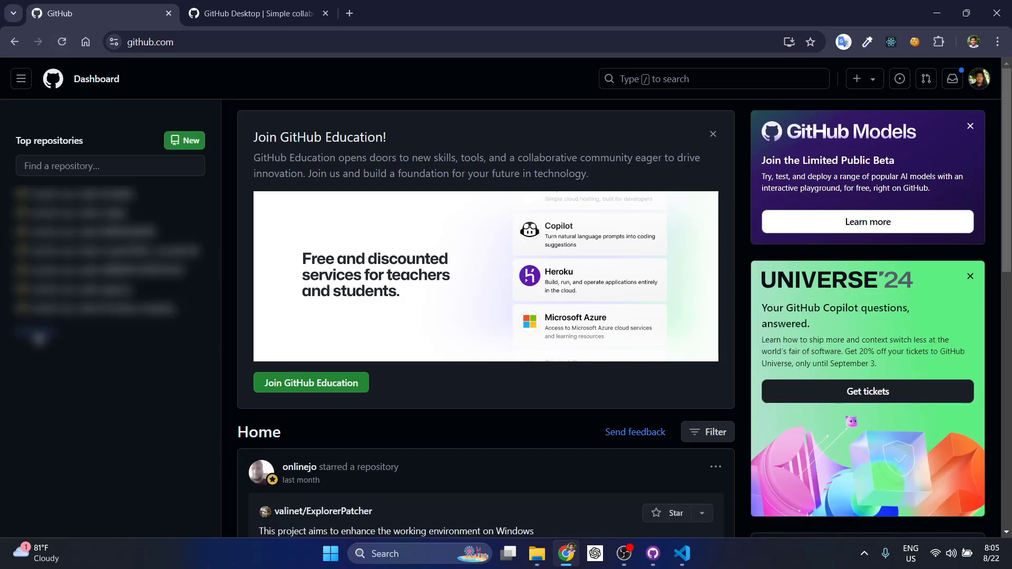
left_click(38, 336)
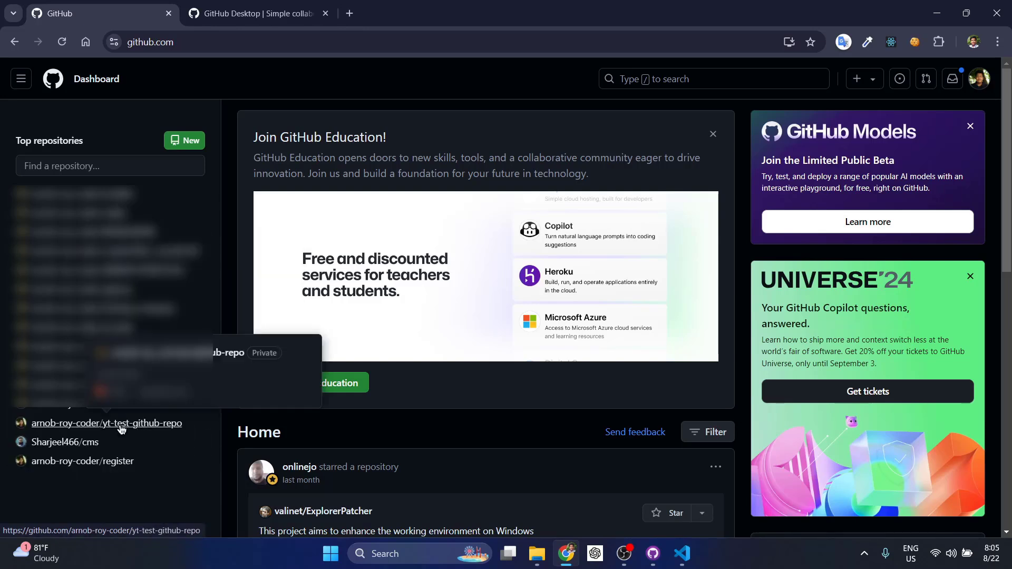
left_click(149, 425)
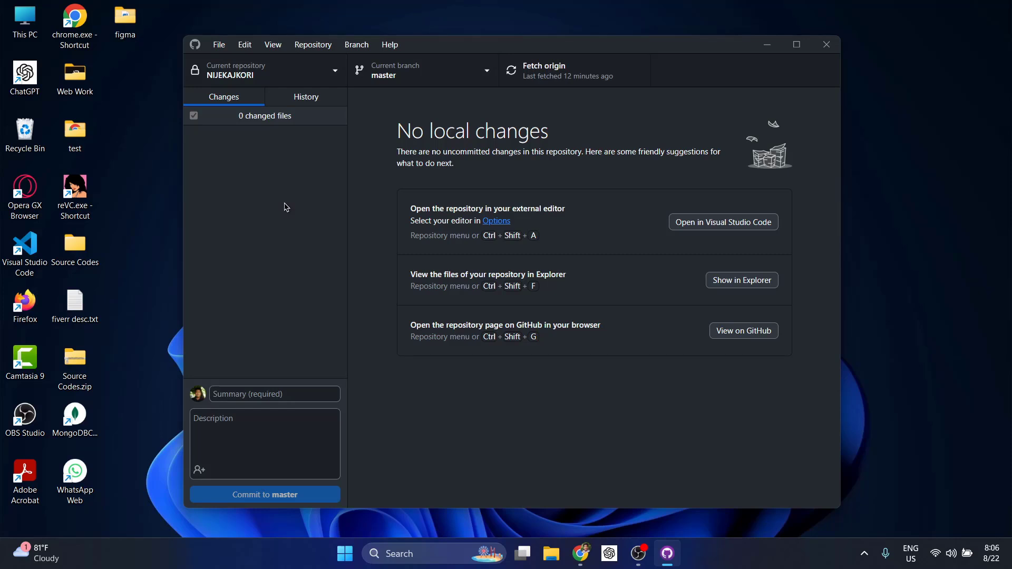
Open the mypass\frontend folder in File Explorer from This PC
double_click(24, 22)
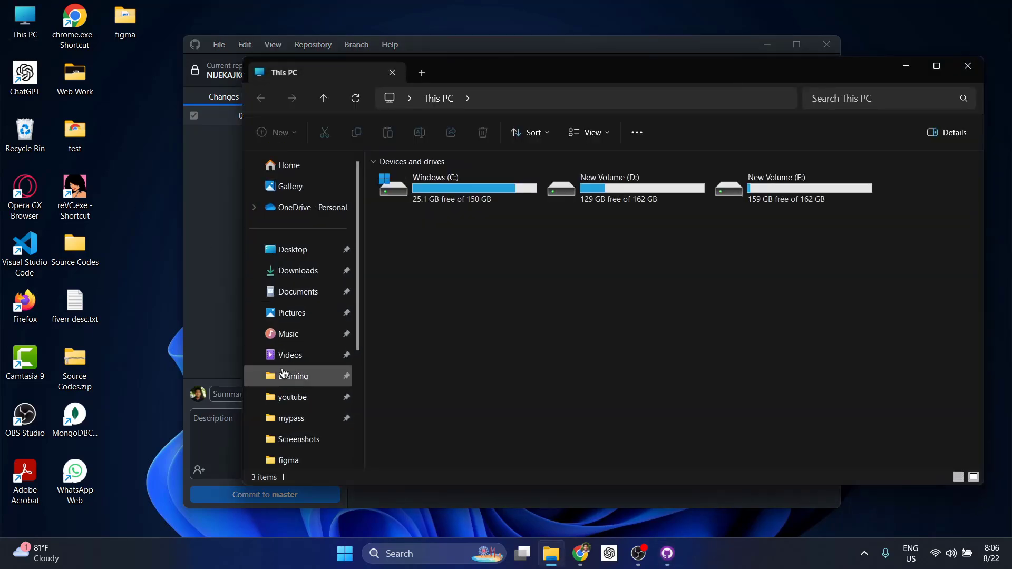
left_click(295, 287)
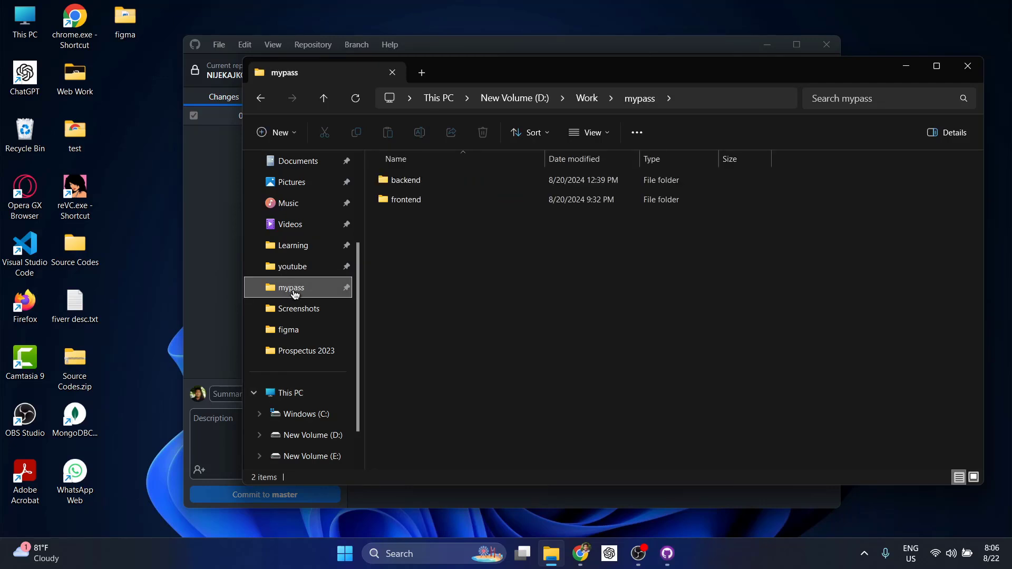
left_click_drag(589, 82, 669, 72)
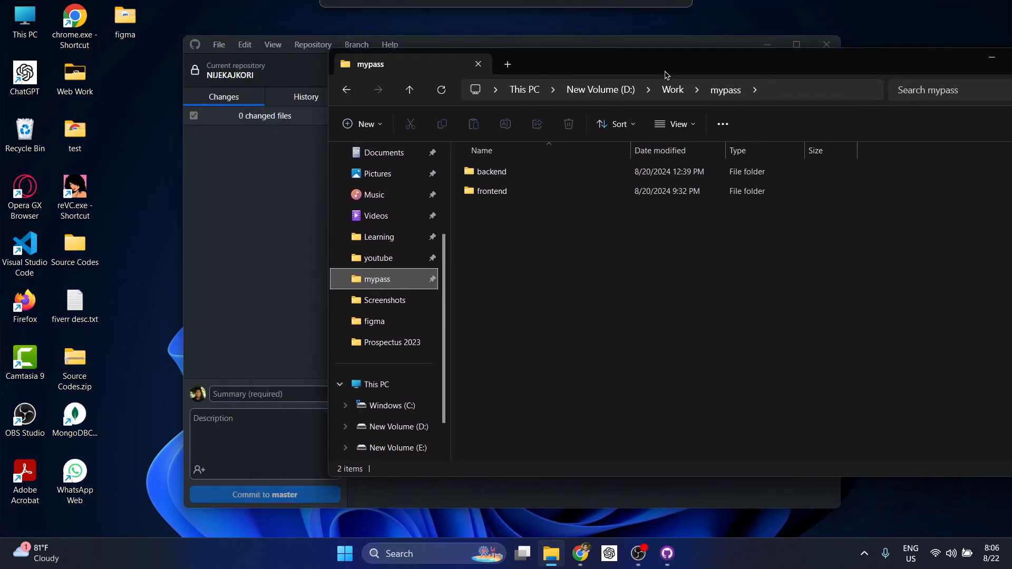
double_click(491, 190)
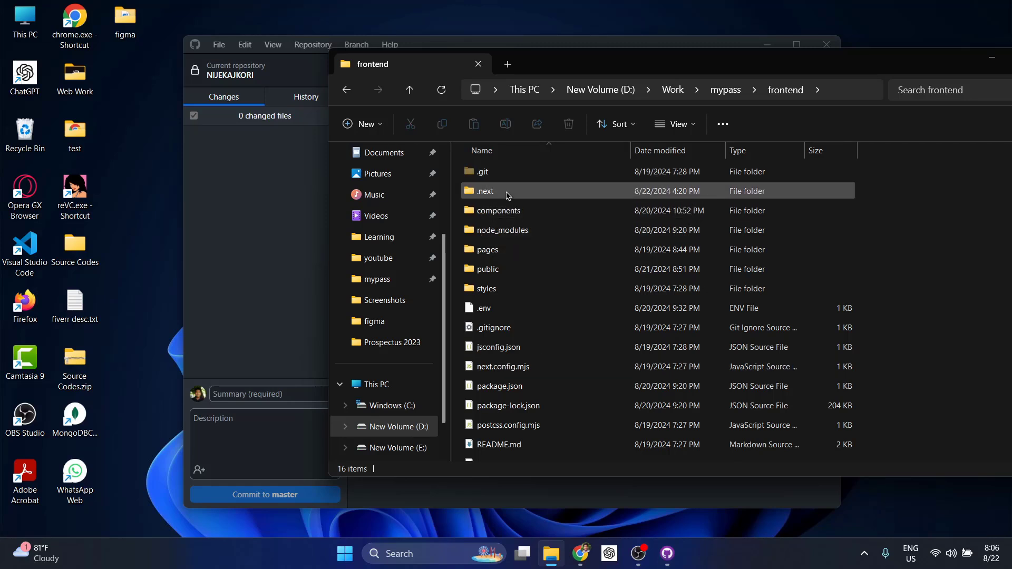
scroll(508, 200, "down", 1)
scroll(496, 192, "up", 1)
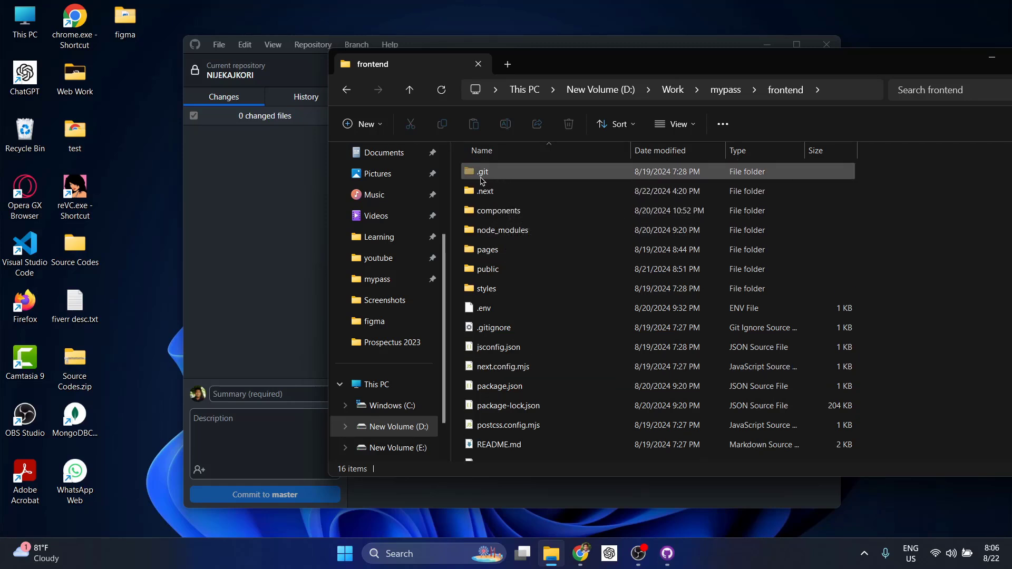
Turn off Hidden items so .git disappears, and check the folder's full path
left_click(679, 124)
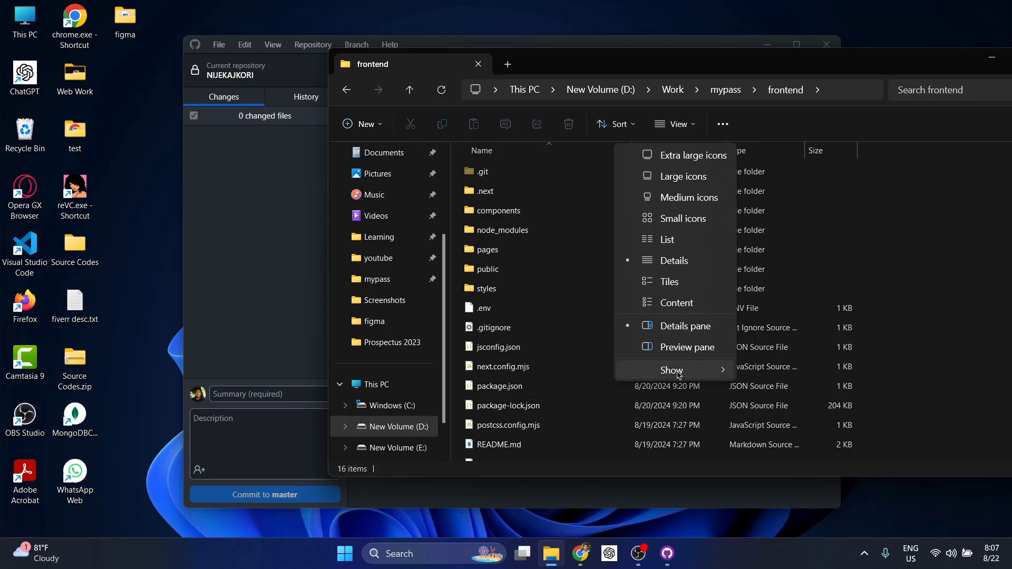
mouse_move(681, 370)
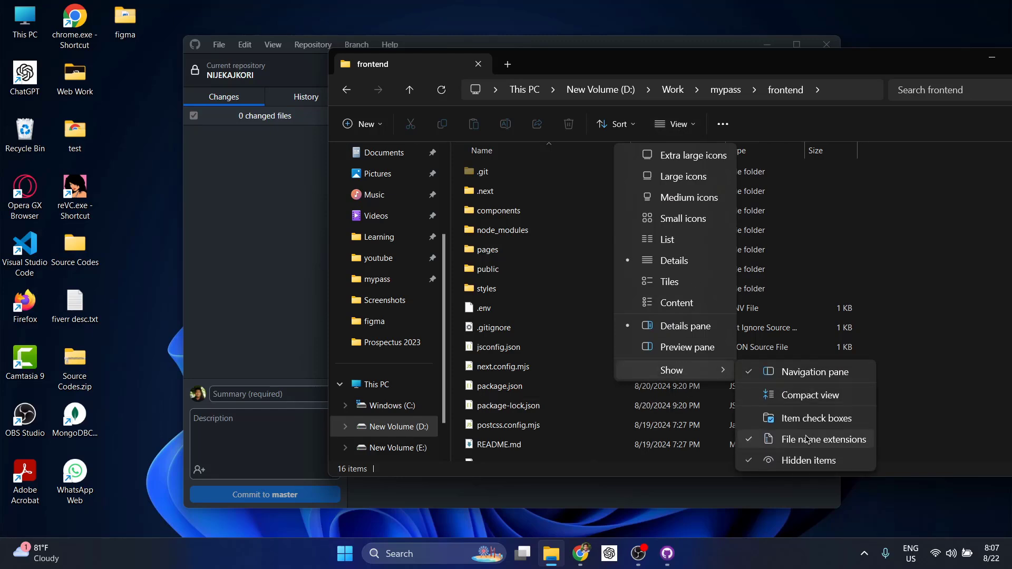
left_click(792, 465)
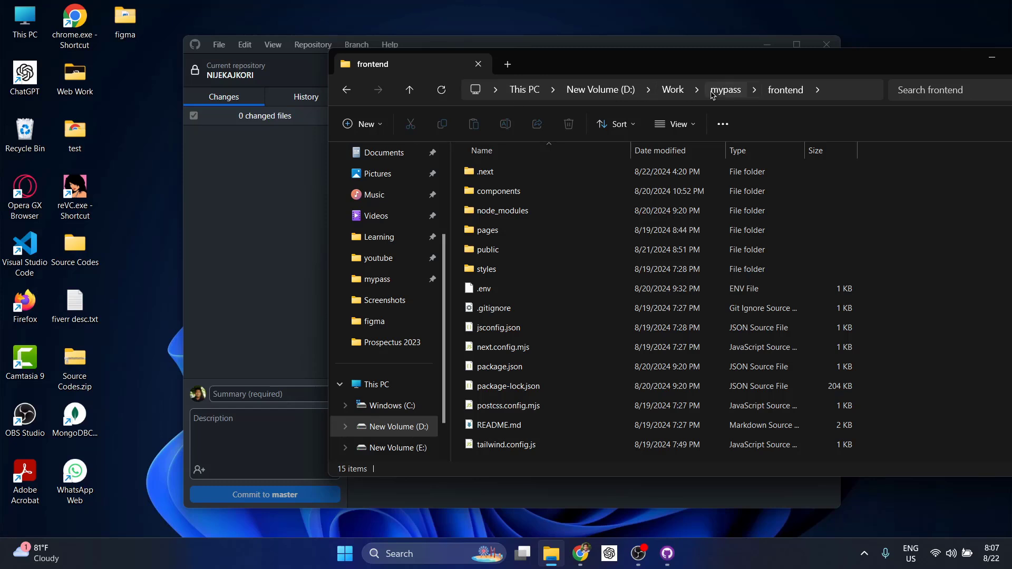
left_click(850, 91)
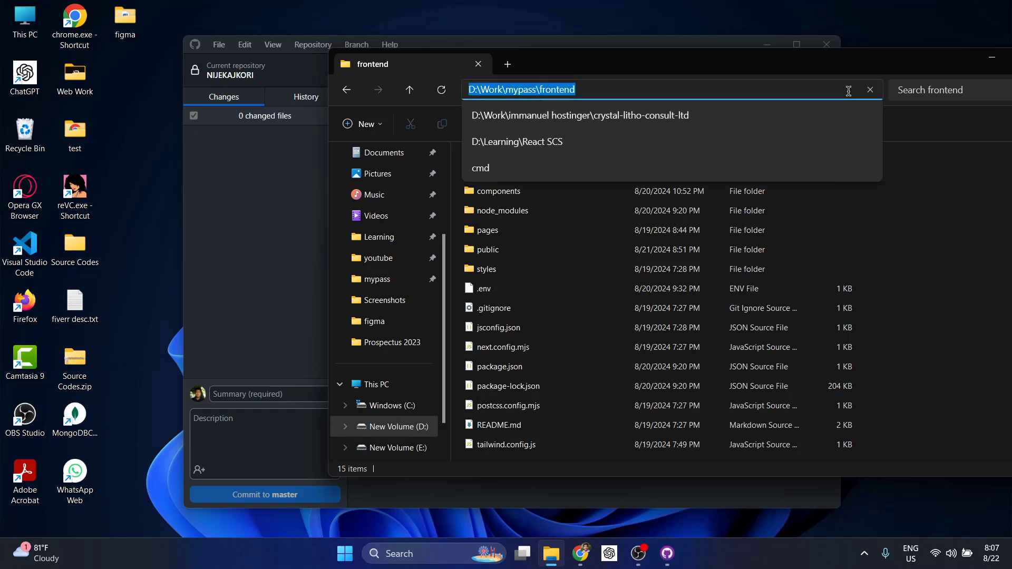
left_click(934, 300)
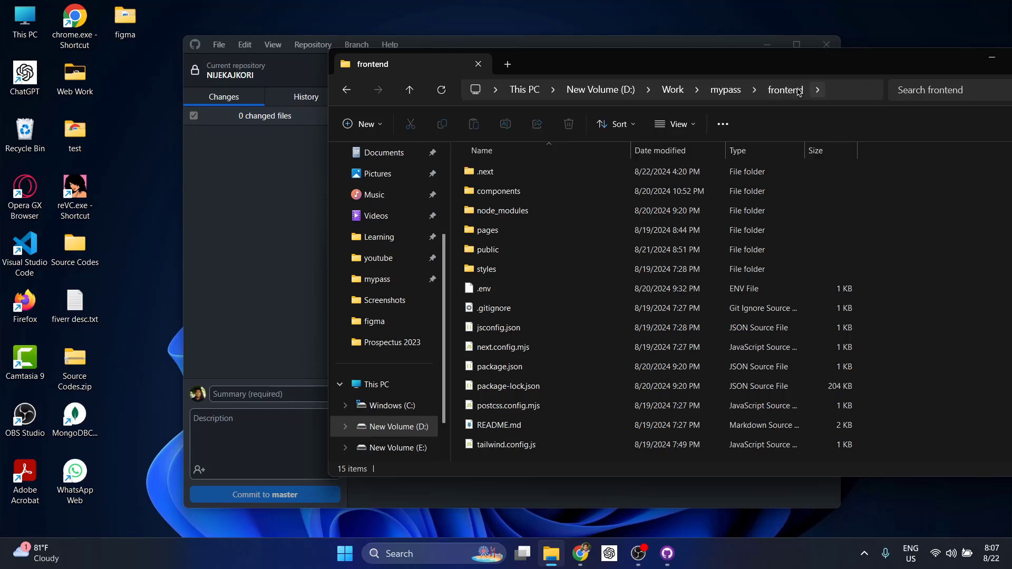
left_click(285, 225)
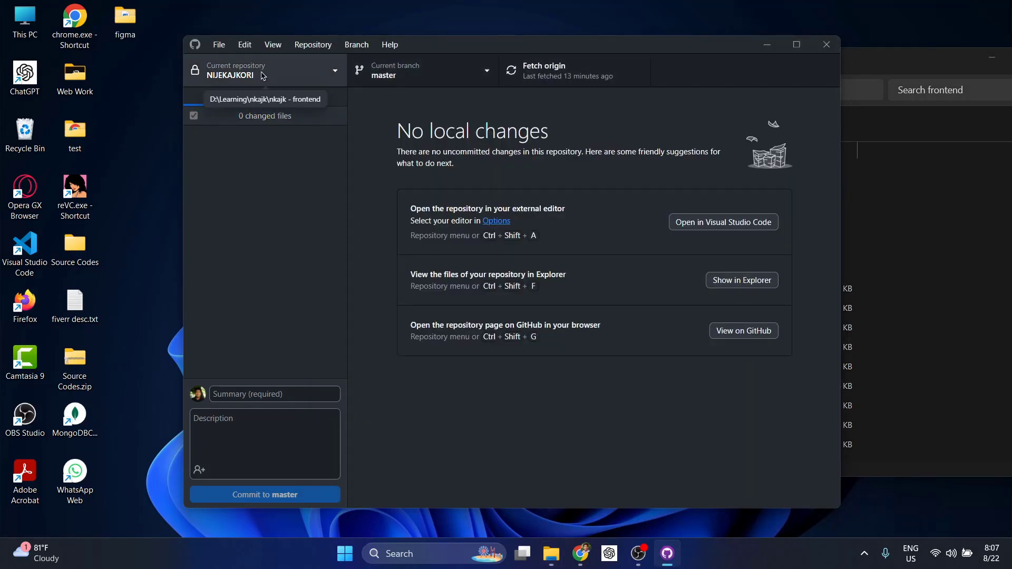
Open the Add local repository dialog via Add > Add existing repository
left_click(263, 76)
left_click(320, 103)
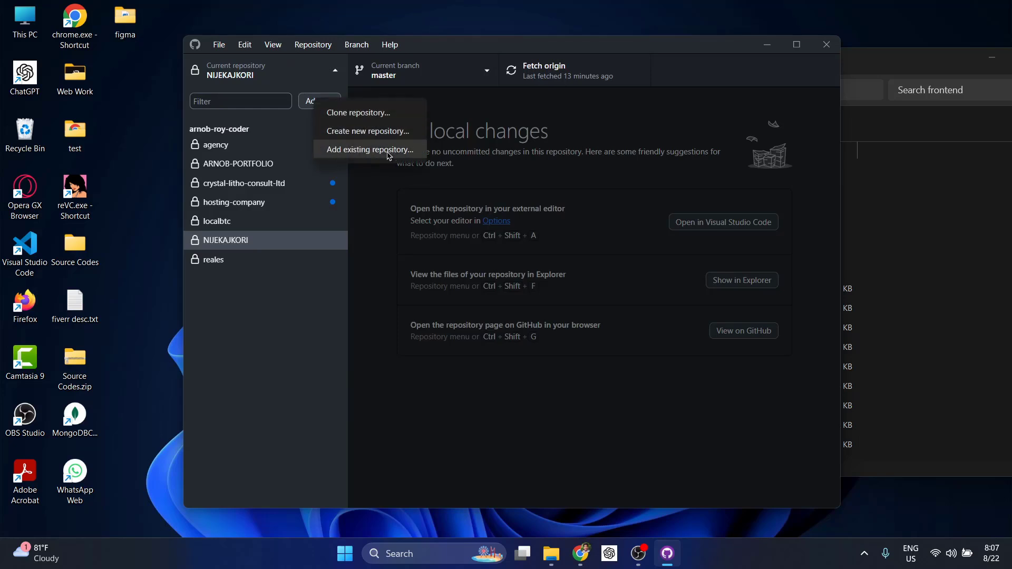
left_click(945, 218)
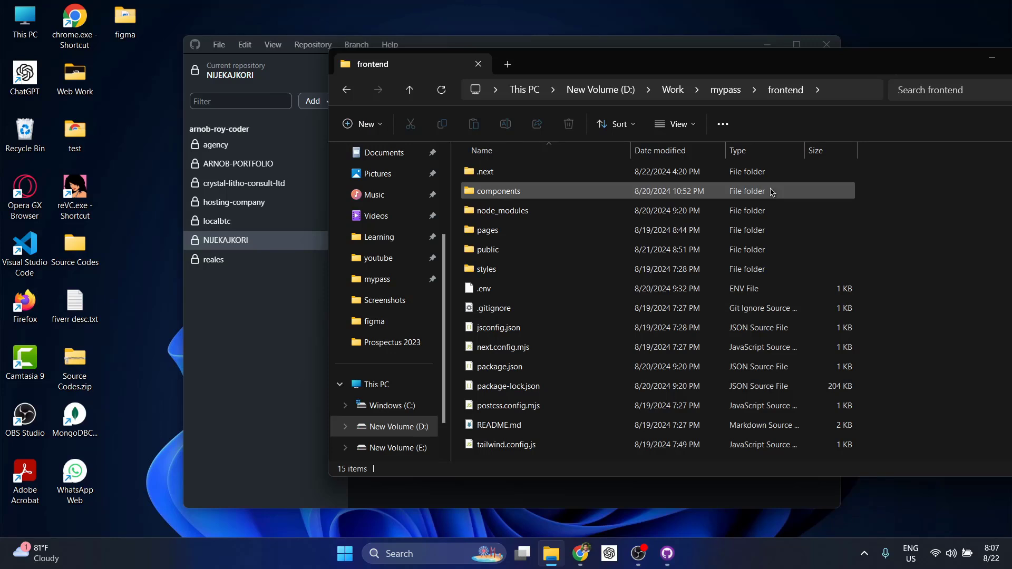
left_click(449, 45)
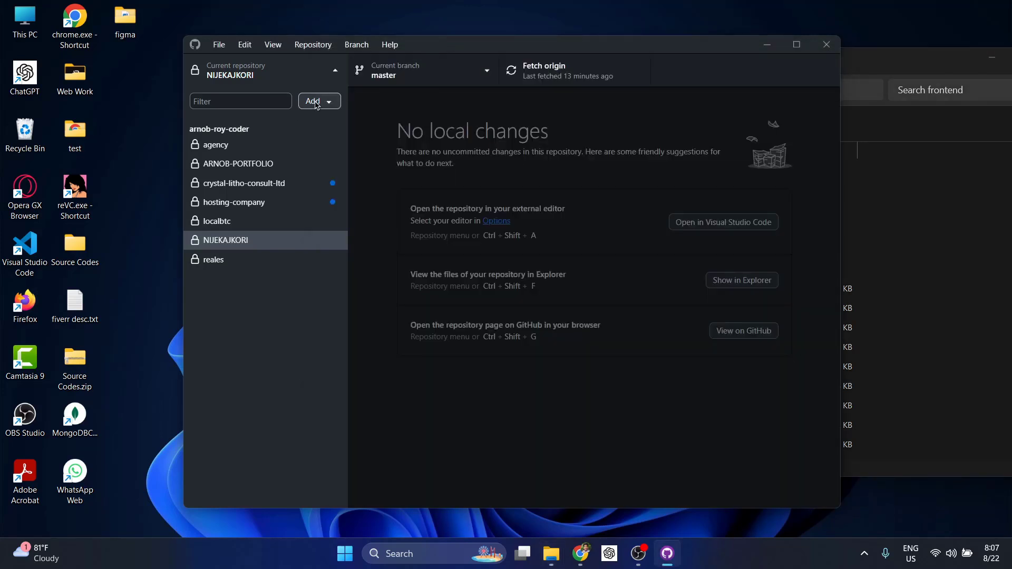
left_click(314, 102)
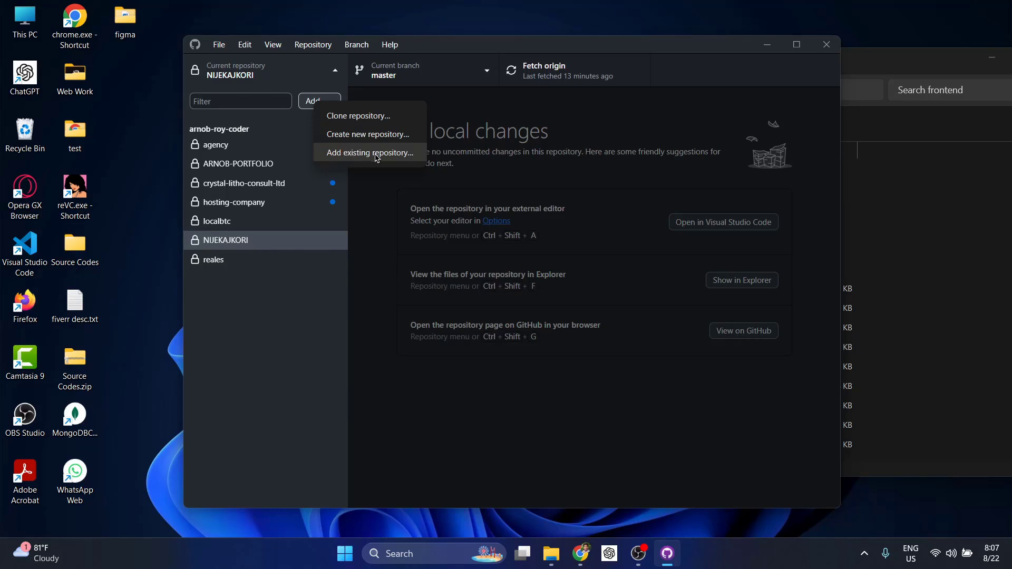
left_click(979, 248)
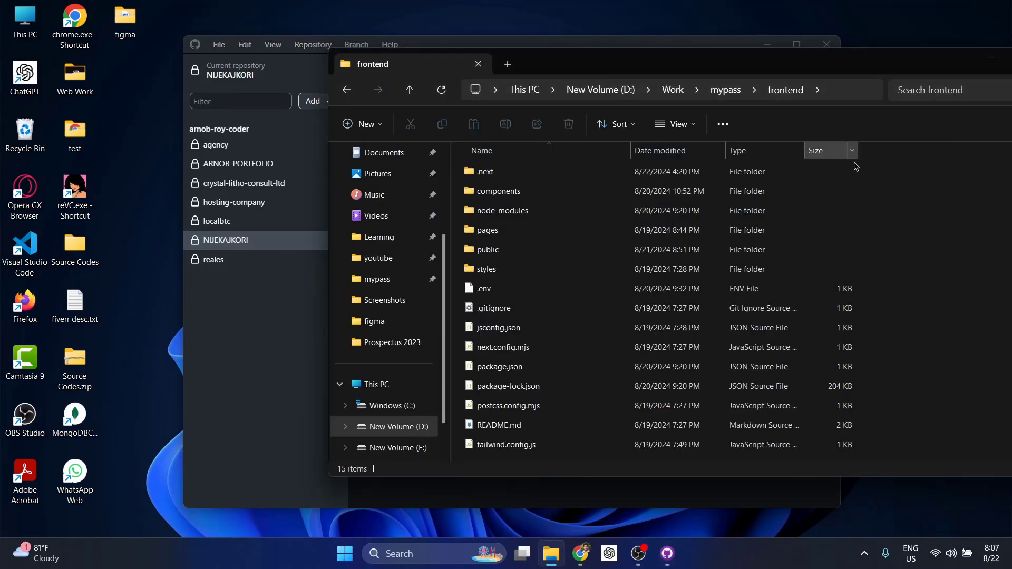
left_click(484, 45)
left_click(322, 102)
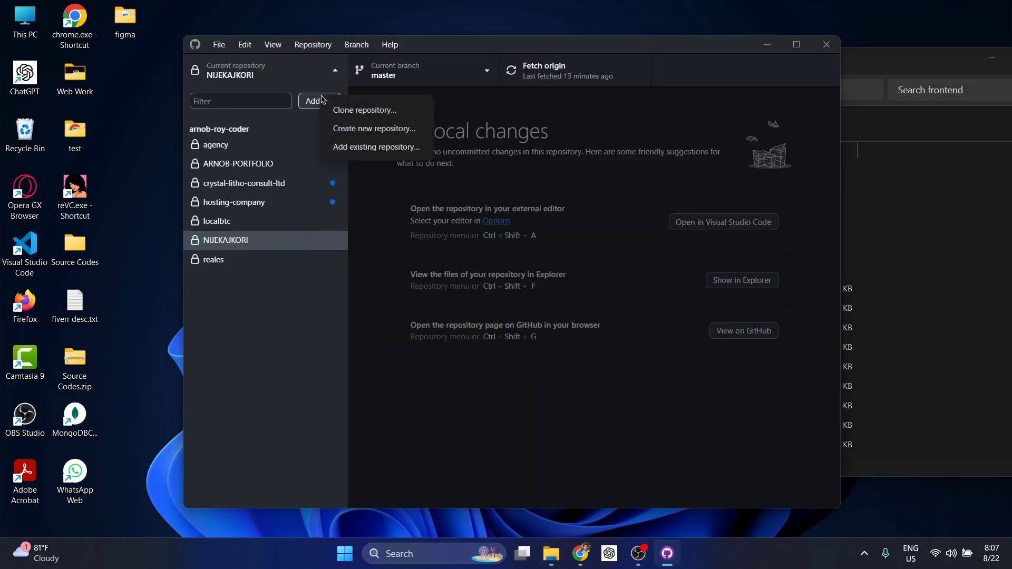
left_click(367, 153)
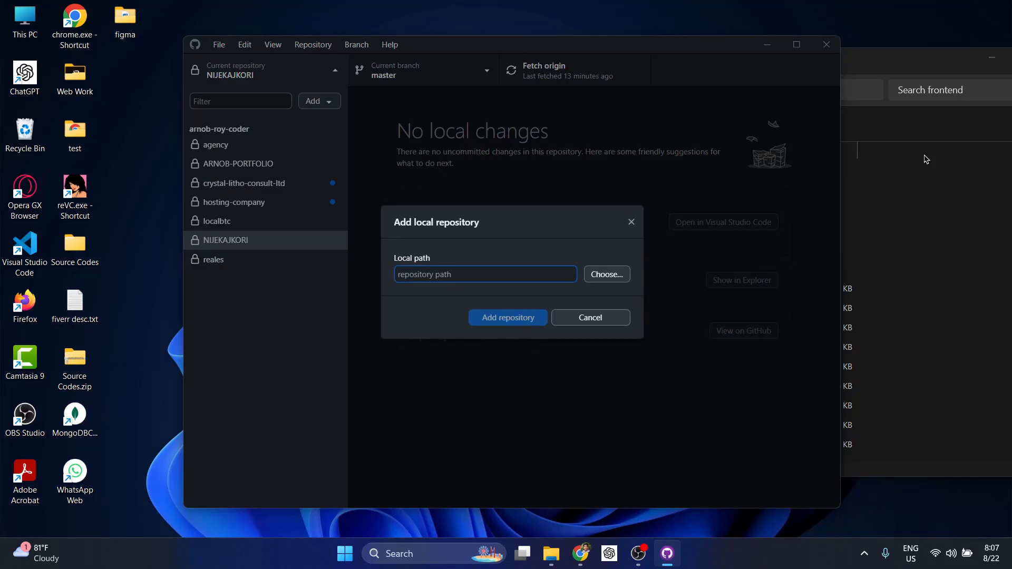
Select D:\Work\mypass\frontend as the local path and add it as a repository
left_click(873, 74)
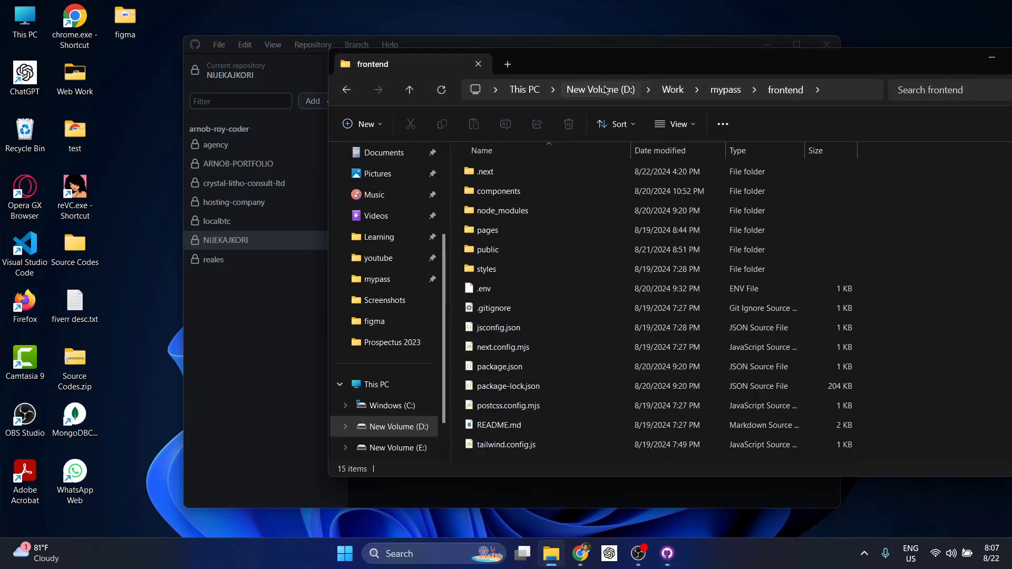
left_click(560, 46)
left_click(607, 274)
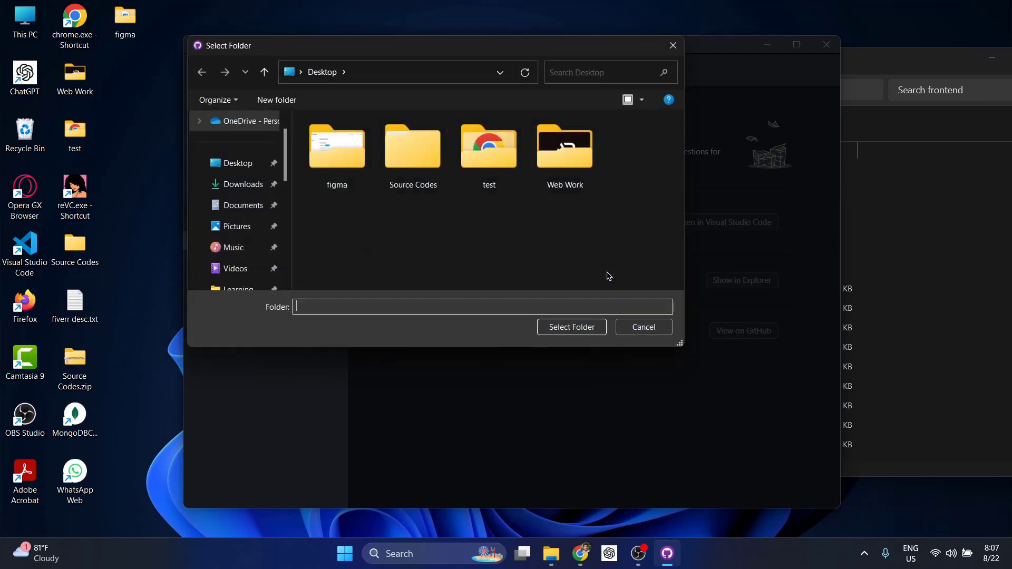
scroll(208, 228, "down", 3)
scroll(235, 254, "up", 2)
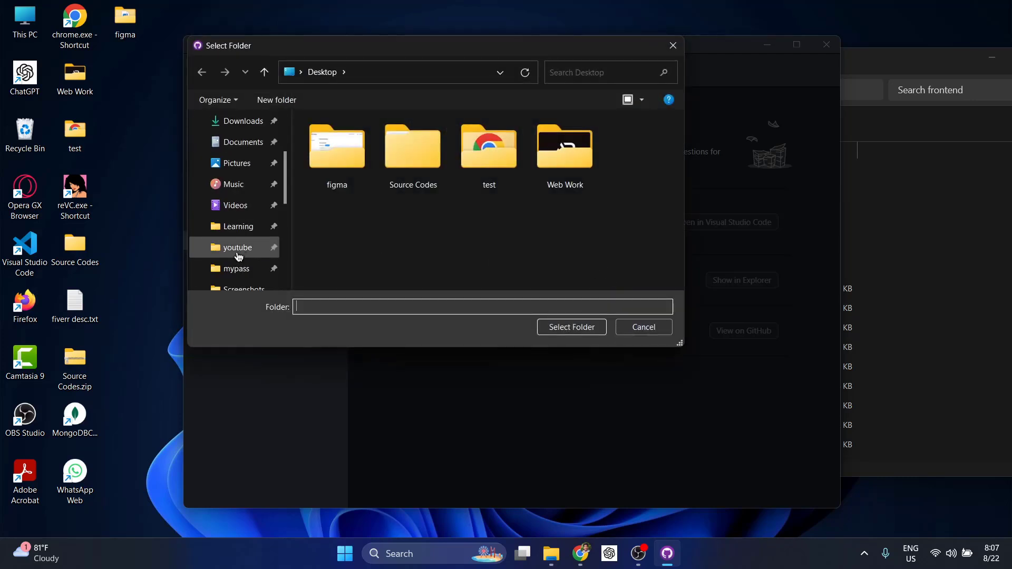
left_click(233, 270)
double_click(334, 159)
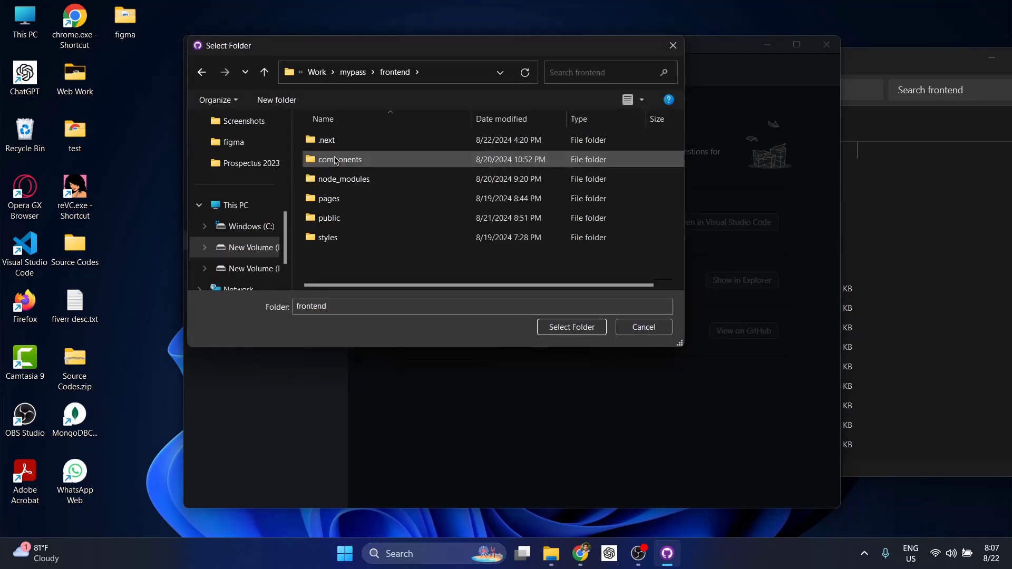
left_click(567, 331)
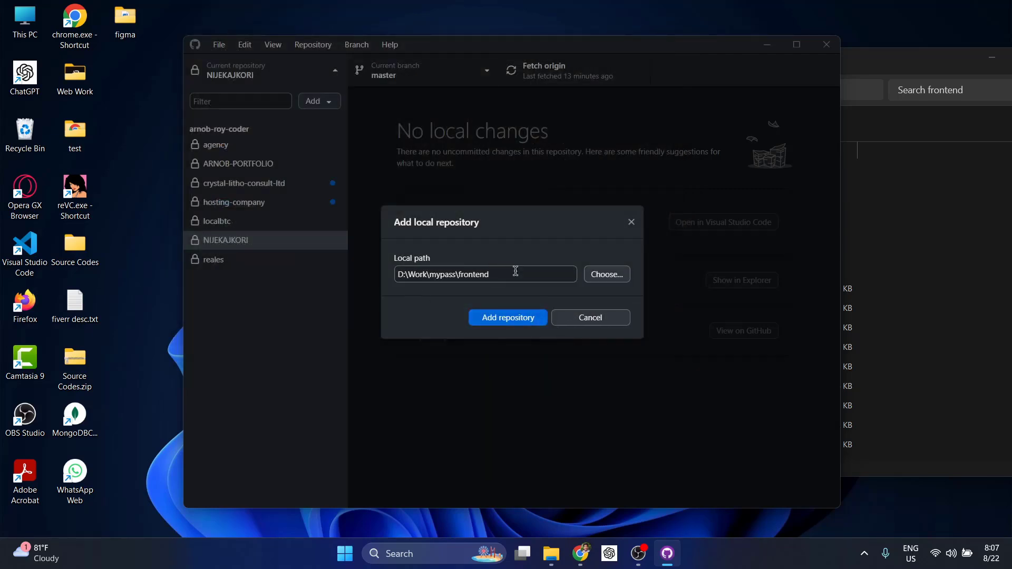
left_click(496, 319)
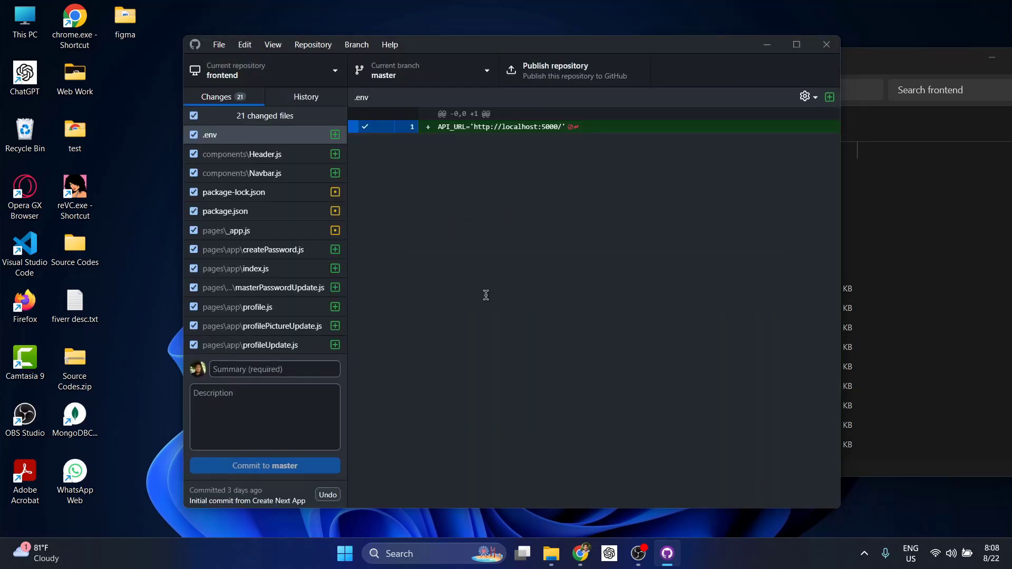
Scroll through the 21 changed frontend files to review them
scroll(321, 250, "down", 5)
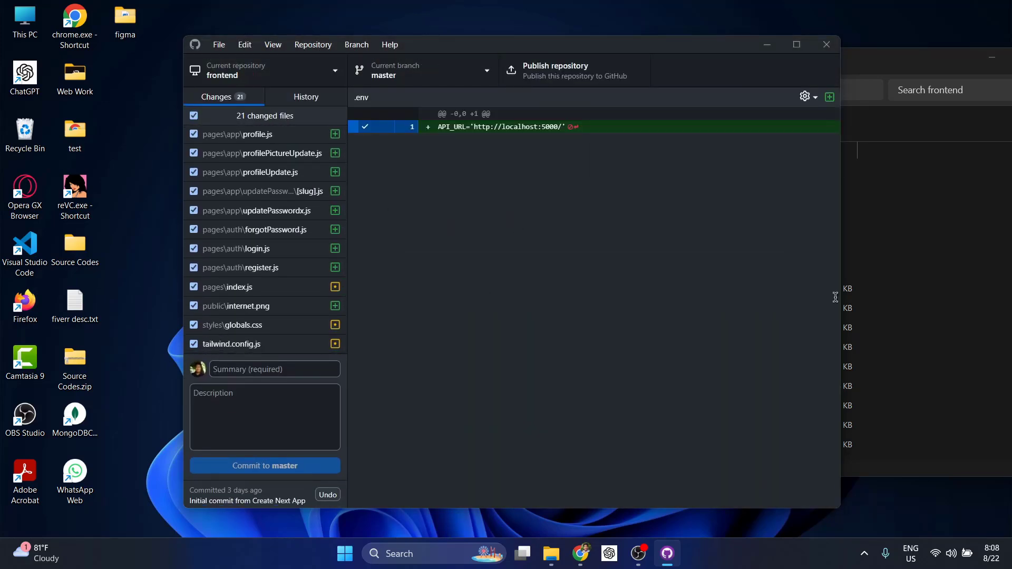
left_click(911, 263)
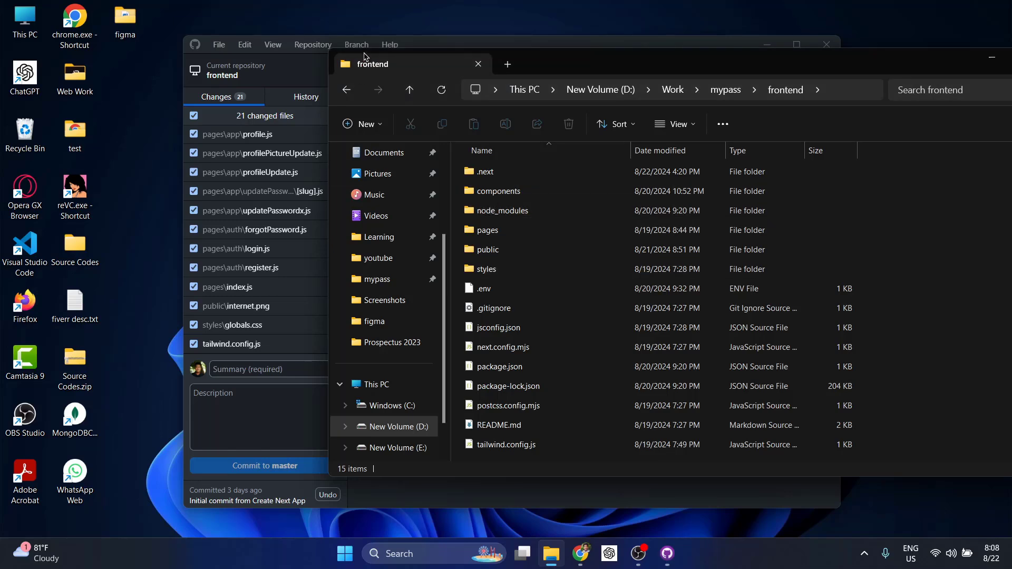
left_click(479, 46)
scroll(271, 253, "up", 3)
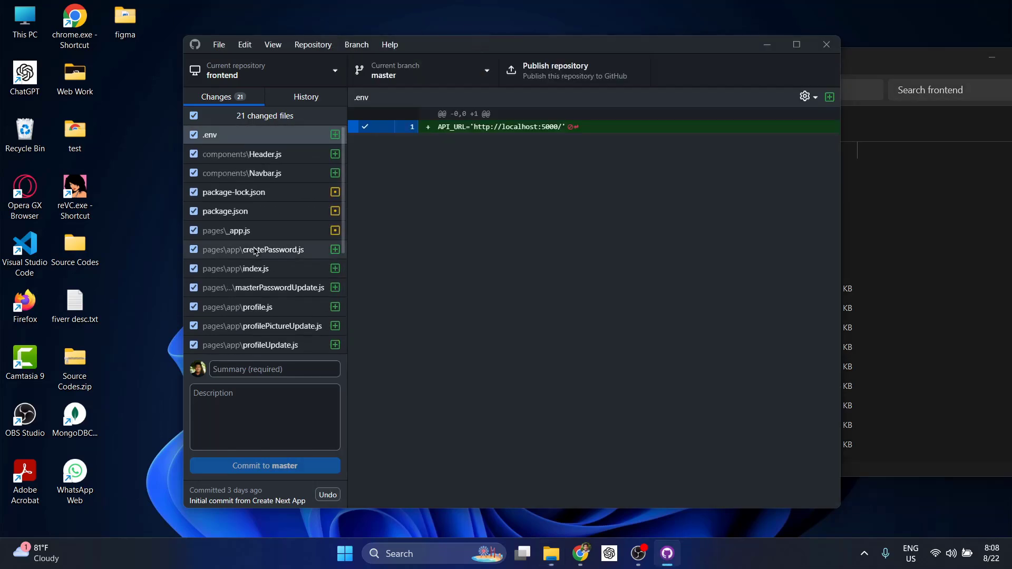
scroll(293, 179, "down", 3)
scroll(289, 197, "up", 3)
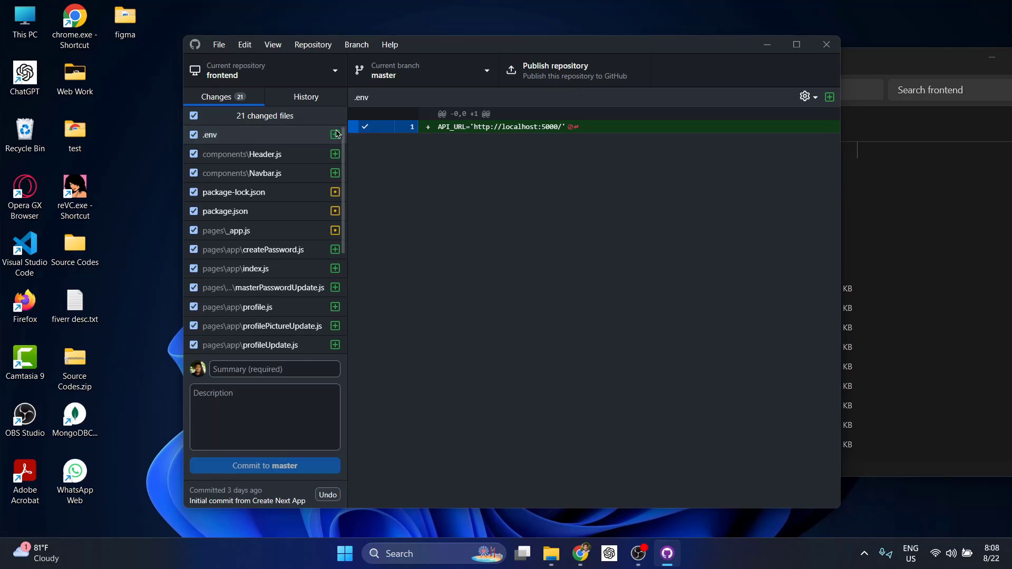
scroll(236, 224, "down", 3)
scroll(238, 226, "up", 3)
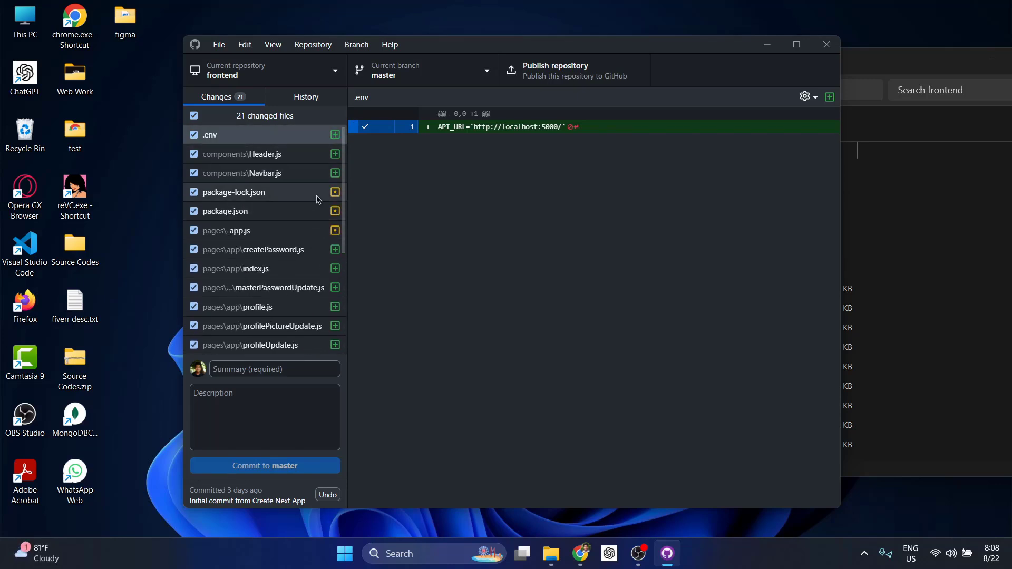
scroll(281, 256, "down", 5)
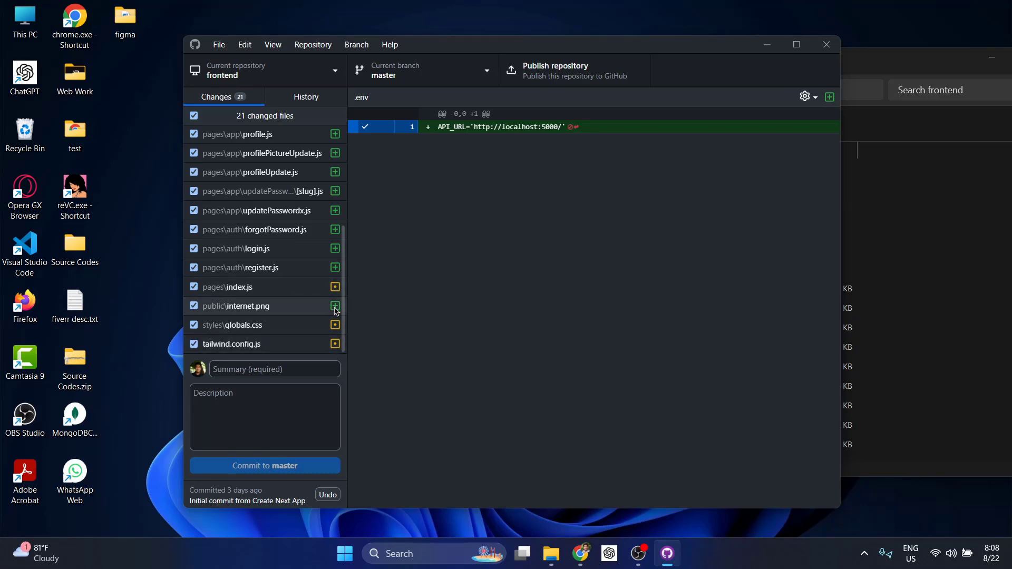
scroll(338, 290, "up", 5)
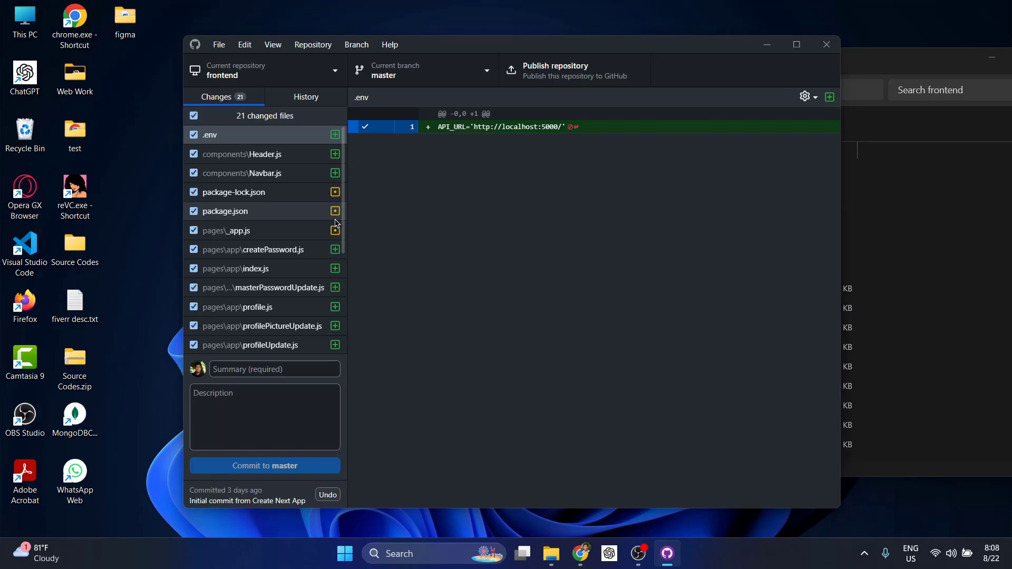
Commit the files to master with the summary 'first upload'
left_click(243, 369)
type("t up")
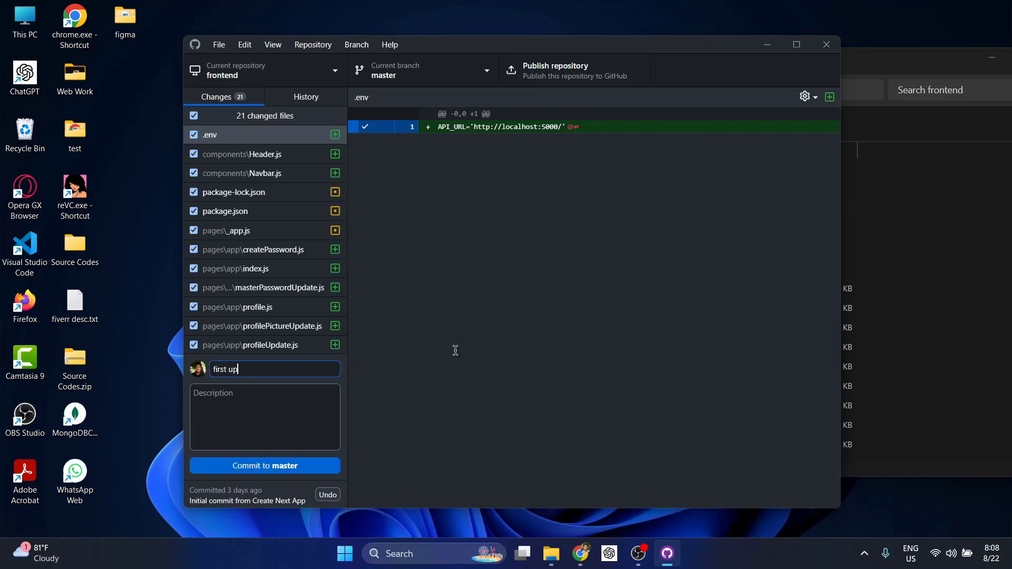
type("irst upload")
left_click(272, 471)
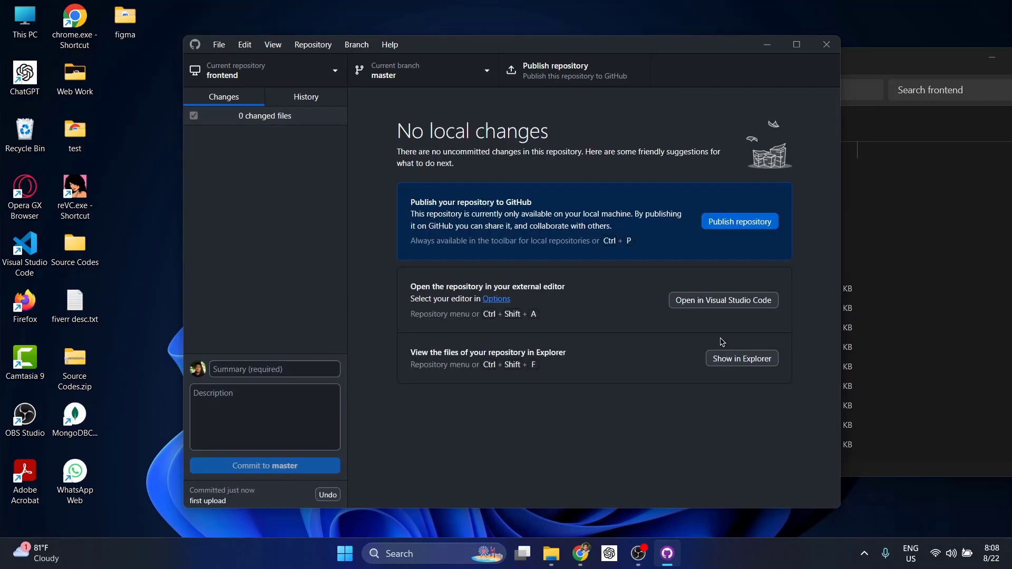
Publish frontend as private GitHub repository 'mypass' with description 'A secured password saving a…'
left_click(724, 223)
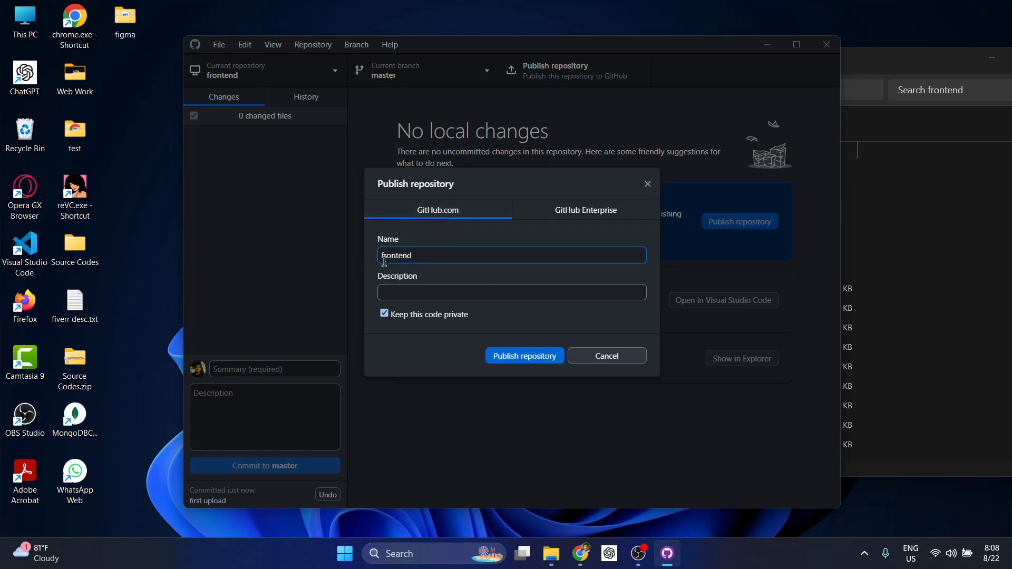
left_click_drag(425, 257, 381, 257)
type("mypass")
left_click(397, 291)
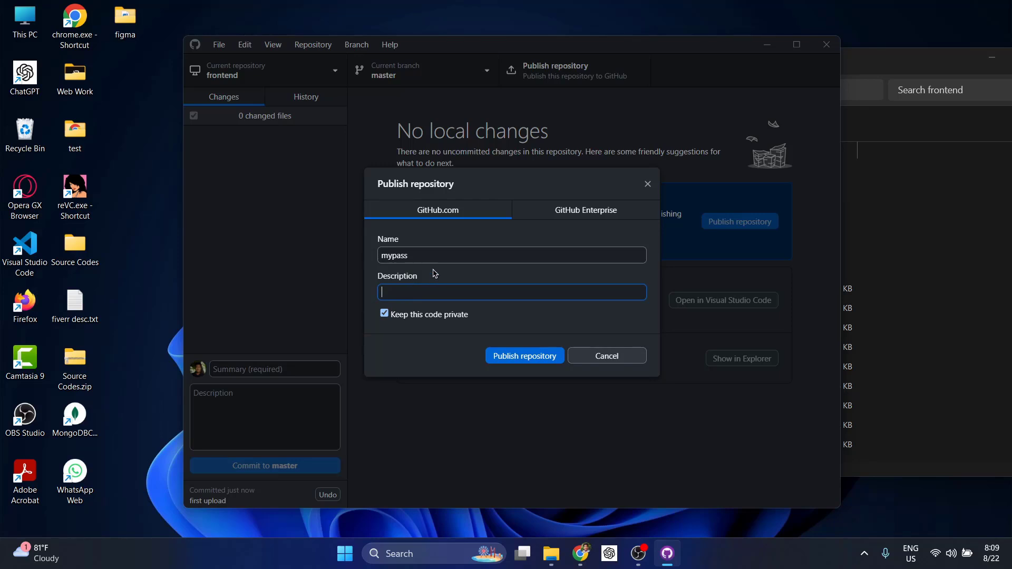
type("A secured password ")
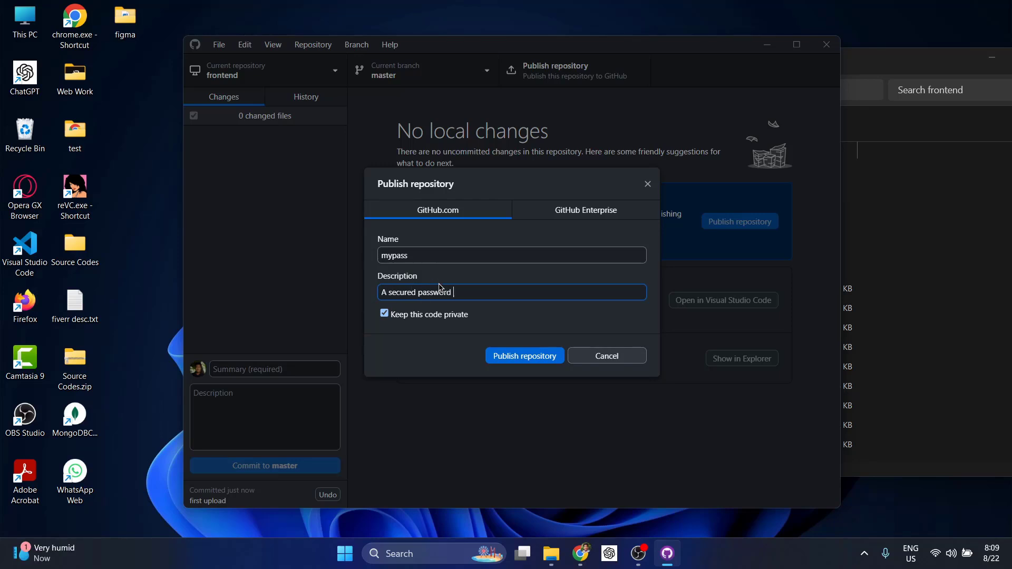
type("saving app")
left_click(511, 358)
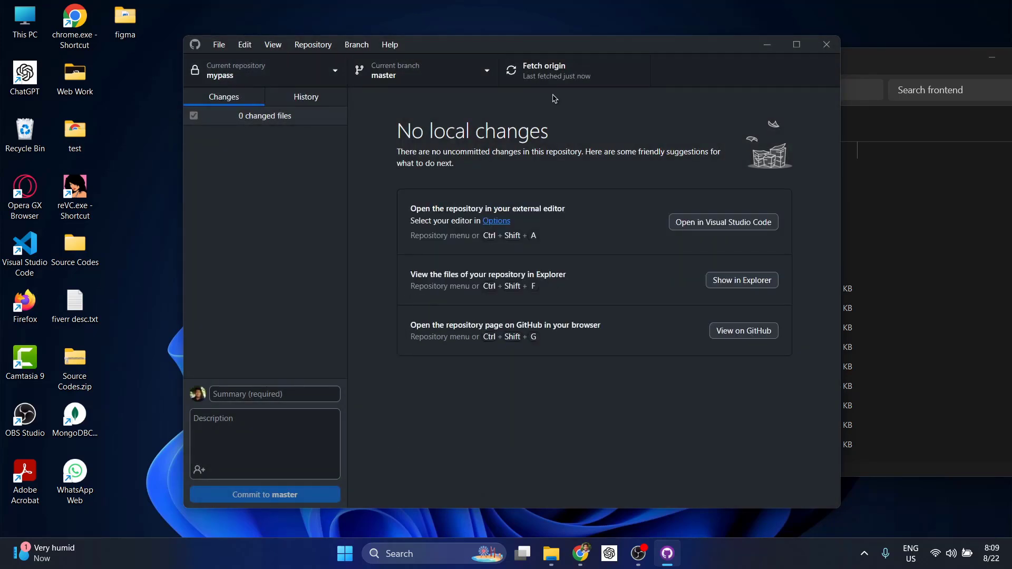
left_click(580, 553)
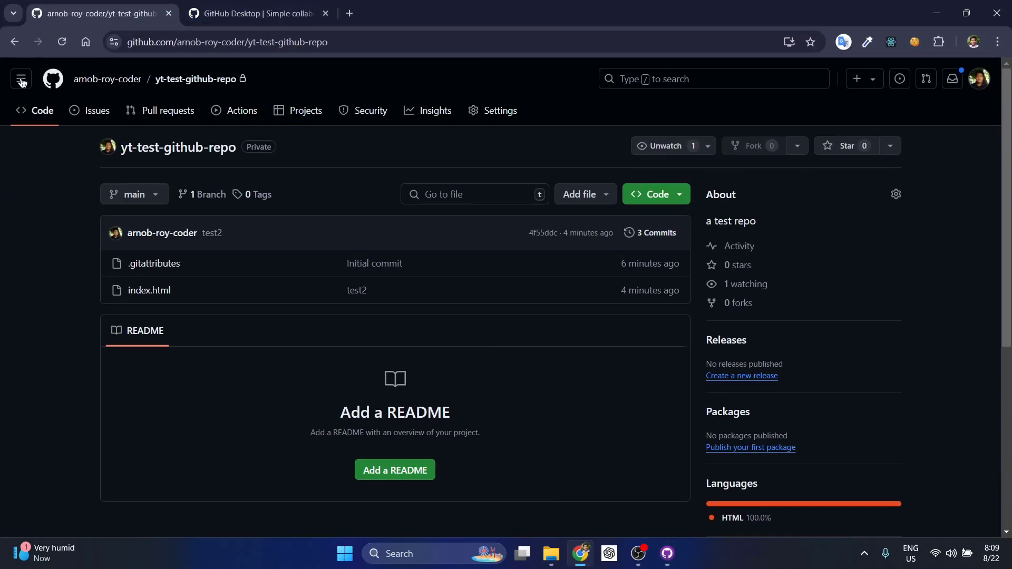
Find mypass in the dashboard's expanded Top repositories list, then minimize Chrome
left_click(61, 84)
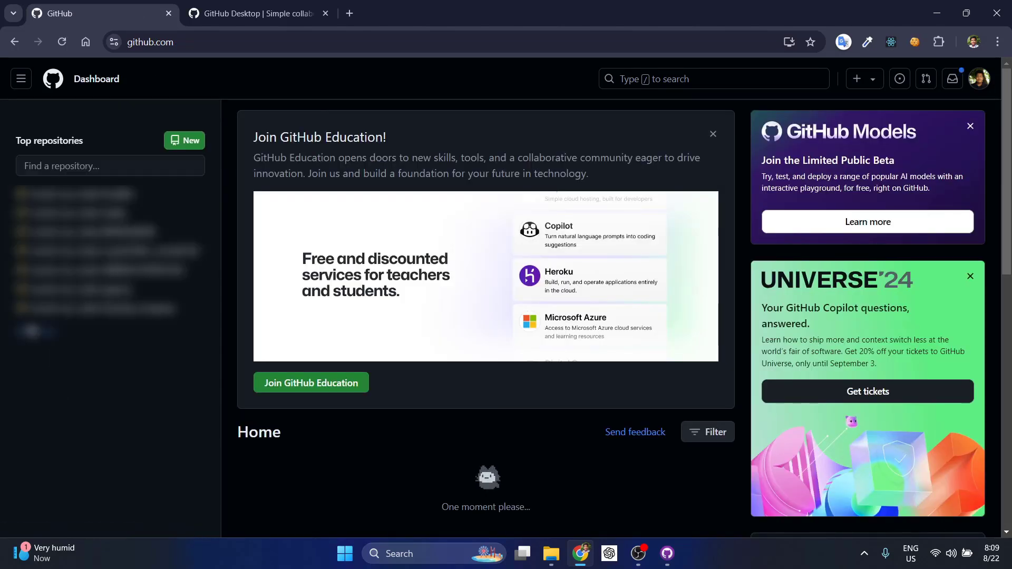
left_click(31, 331)
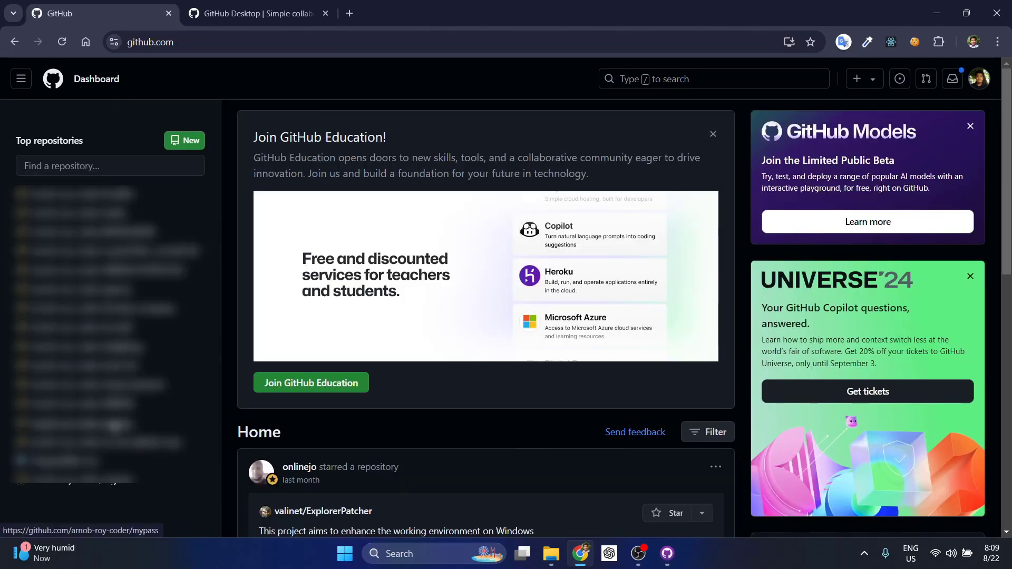
mouse_move(112, 427)
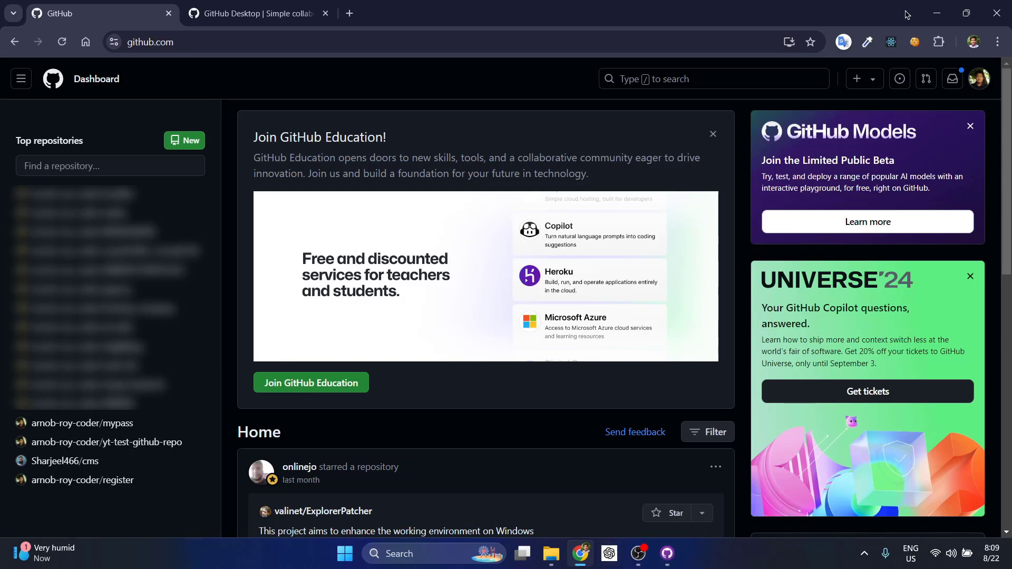
left_click(937, 13)
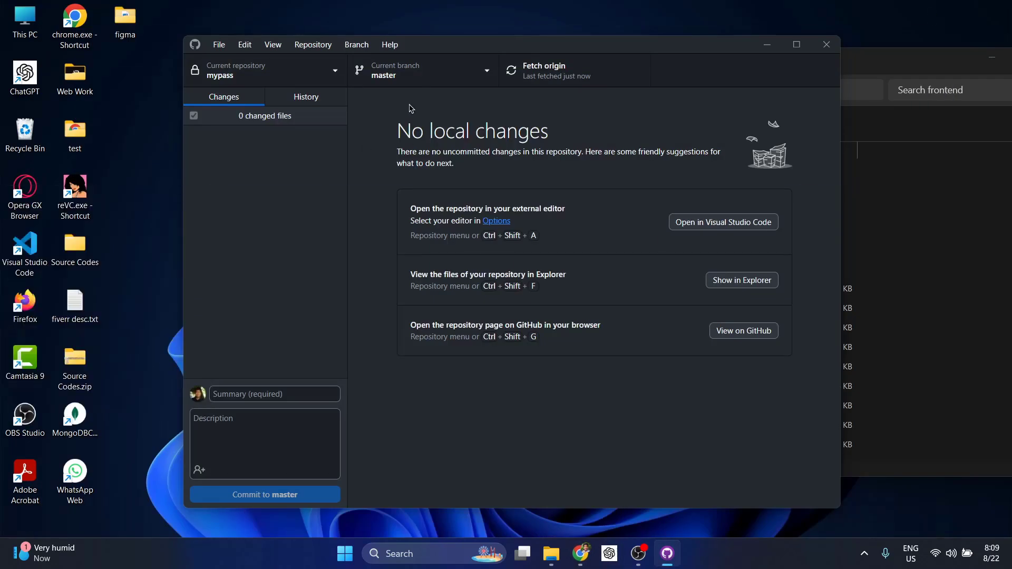
Open the frontend folder in a maximized Visual Studio Code window
left_click(948, 225)
right_click(939, 222)
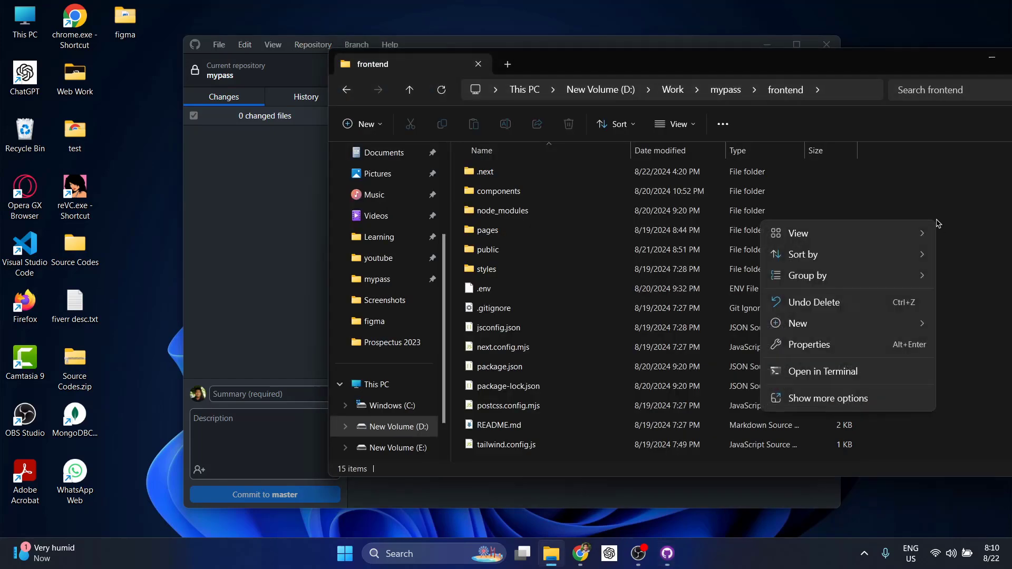
left_click(811, 399)
left_click(912, 387)
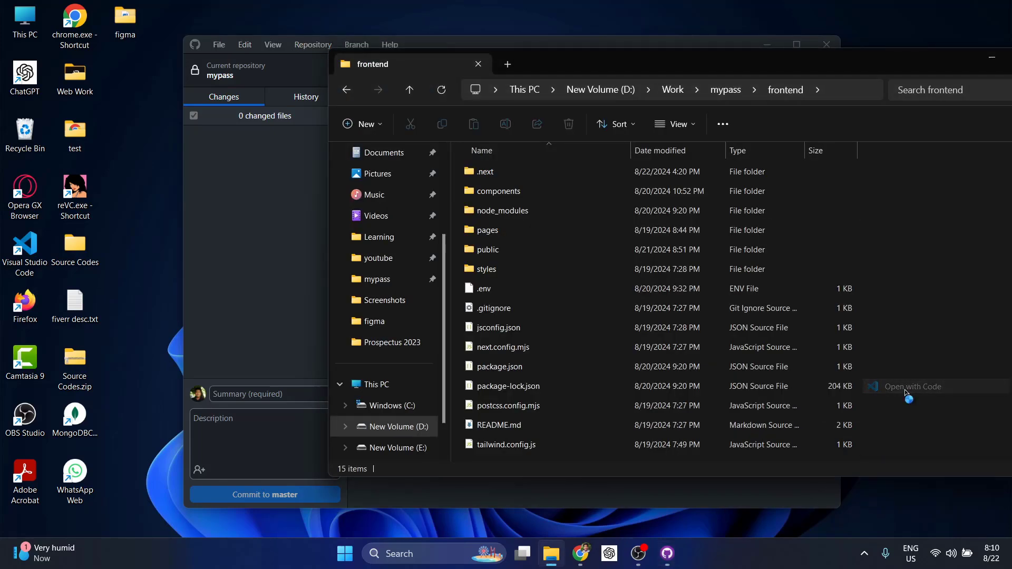
left_click(628, 13)
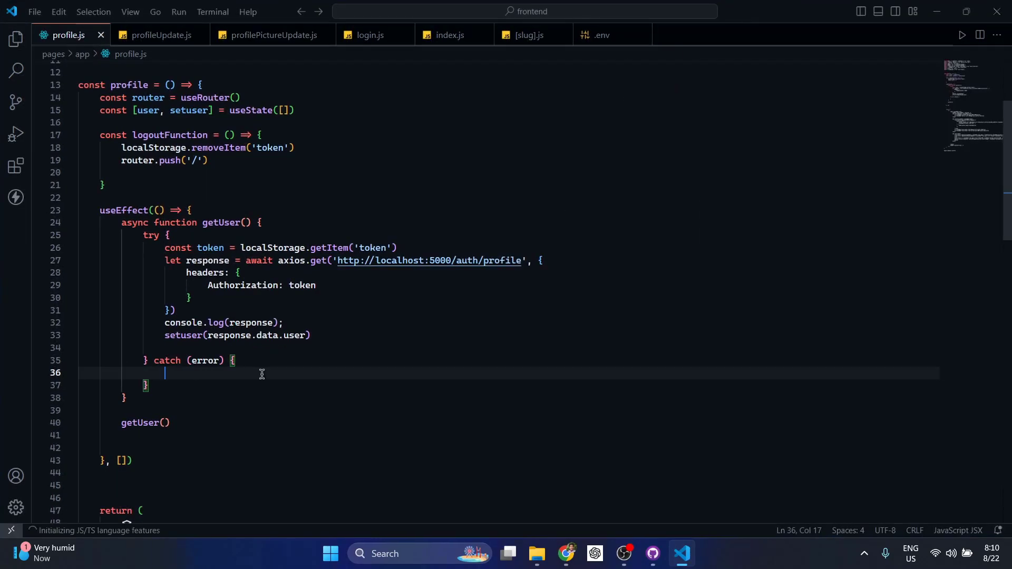
Type a stray 'p' after PROFILE on line 52 of profile.js, then minimize the editor
scroll(260, 372, "up", 3)
left_click(15, 42)
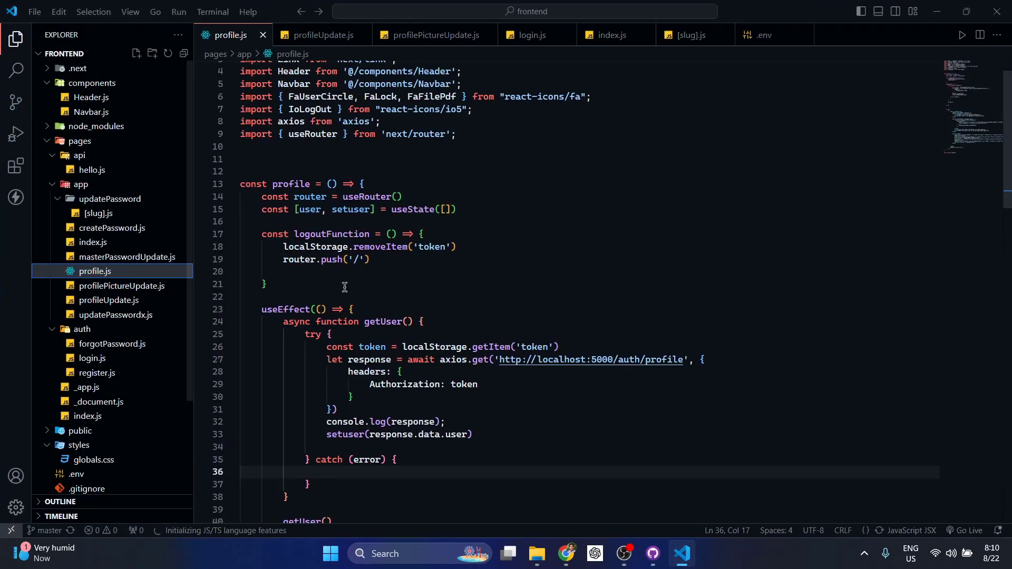
scroll(340, 298, "down", 3)
scroll(394, 323, "down", 10)
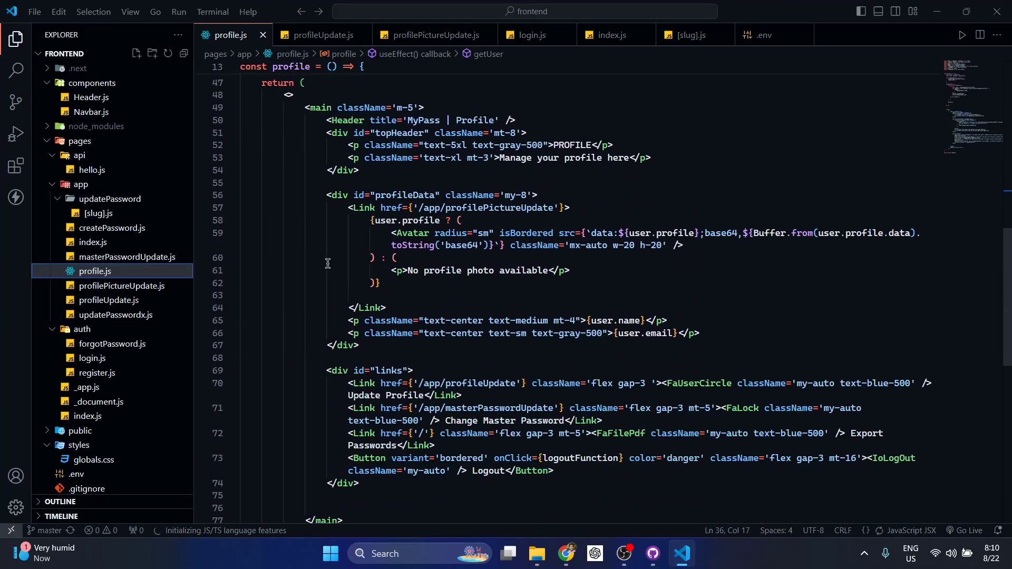
left_click(593, 177)
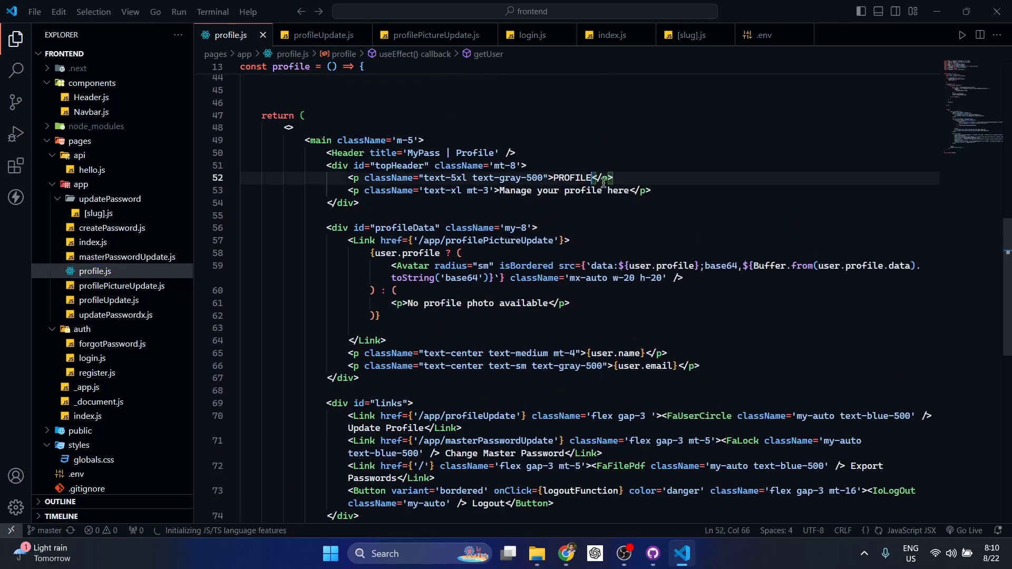
type("p")
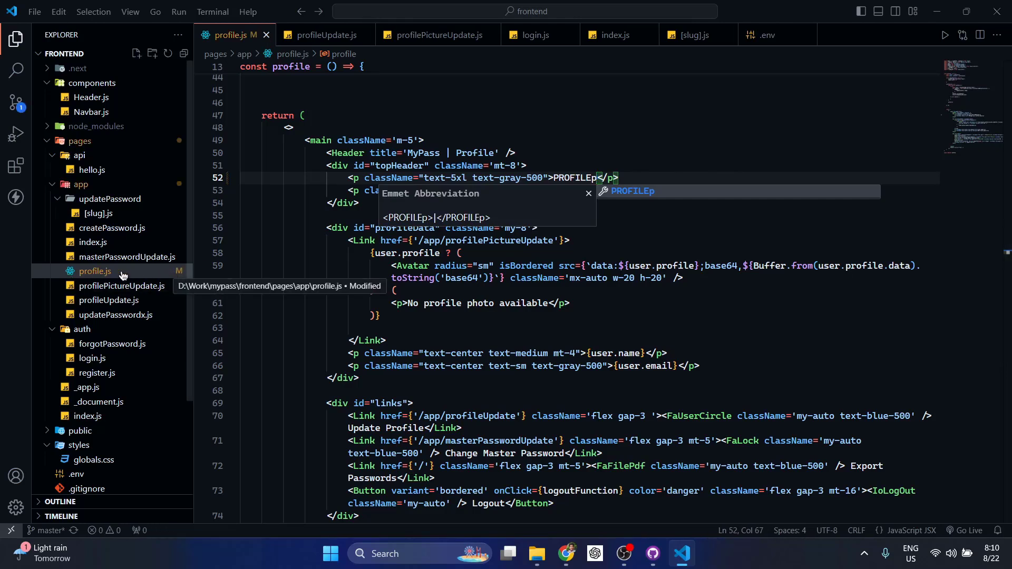
left_click(938, 11)
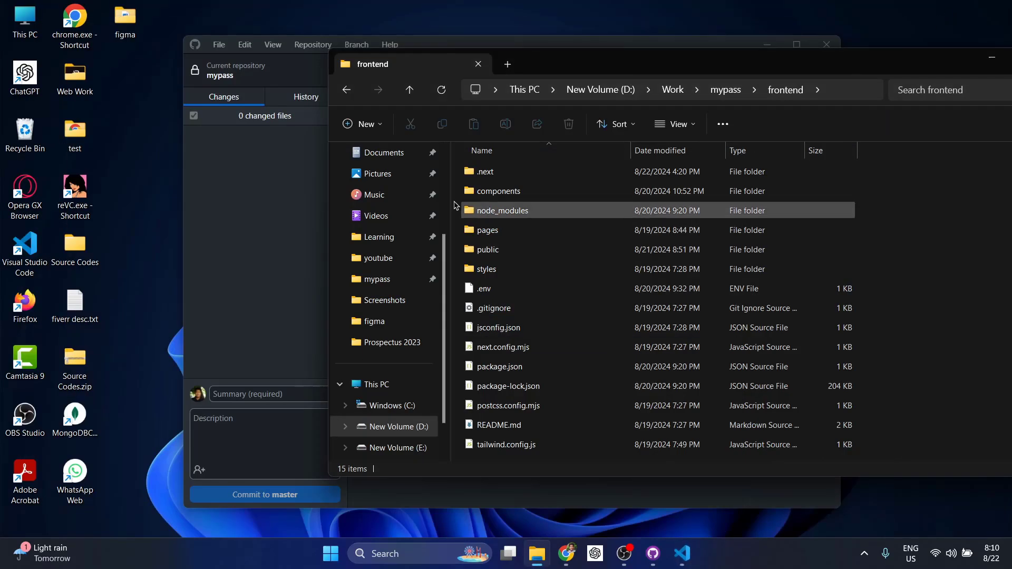
Review the profile.js diff in GitHub Desktop, then delete the stray 'p' and save
left_click(251, 249)
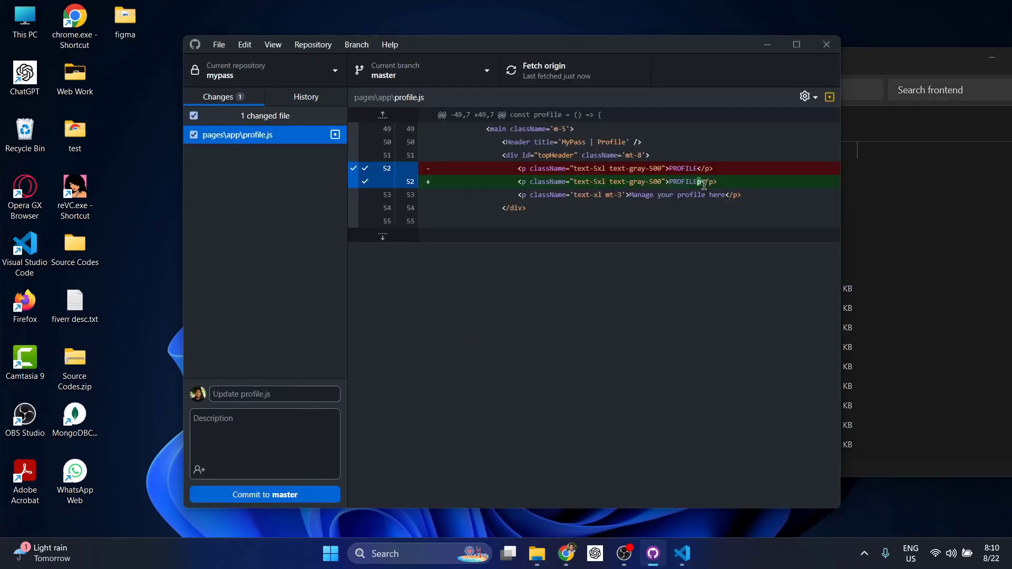
left_click(682, 553)
left_click(601, 178)
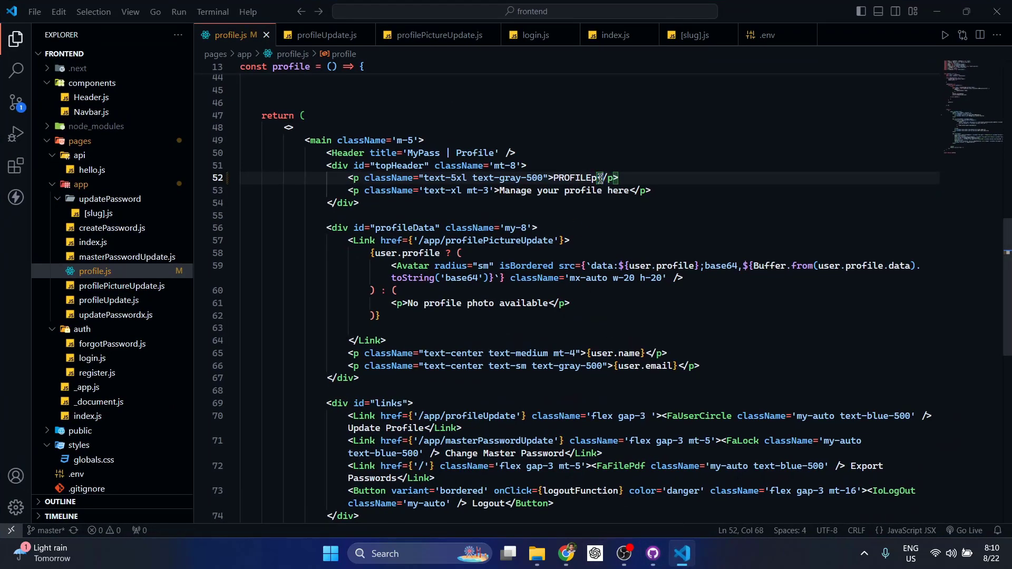
key("BackSpace")
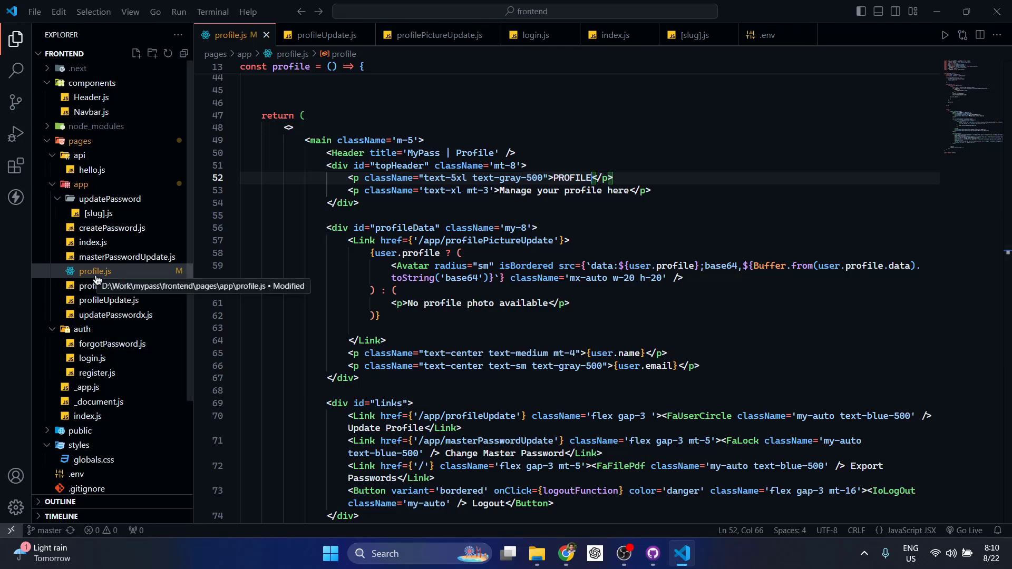
key("ctrl+s")
Close Visual Studio Code and refocus GitHub Desktop, nudging its window slightly left
left_click(602, 228)
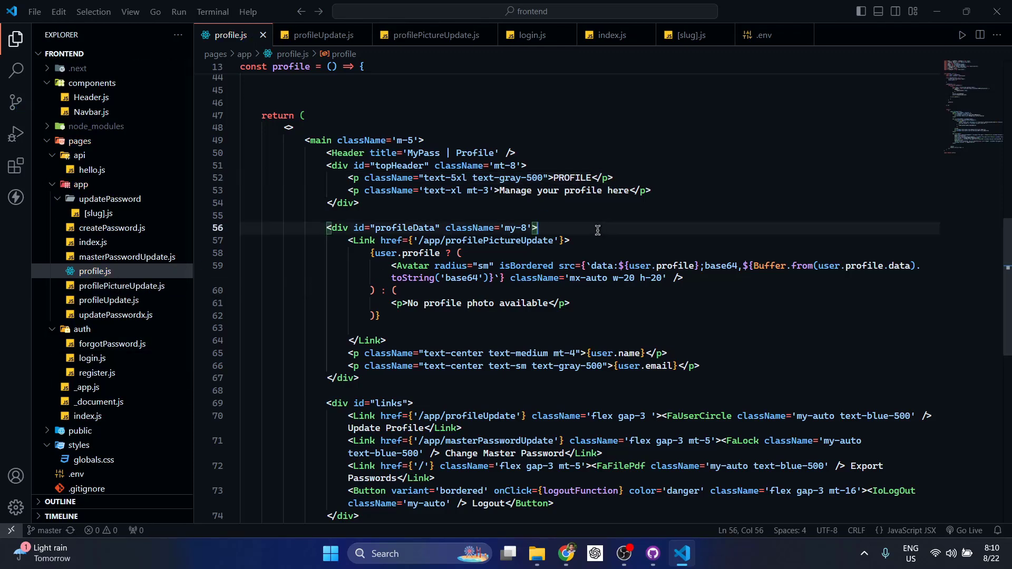
left_click(997, 11)
left_click(255, 247)
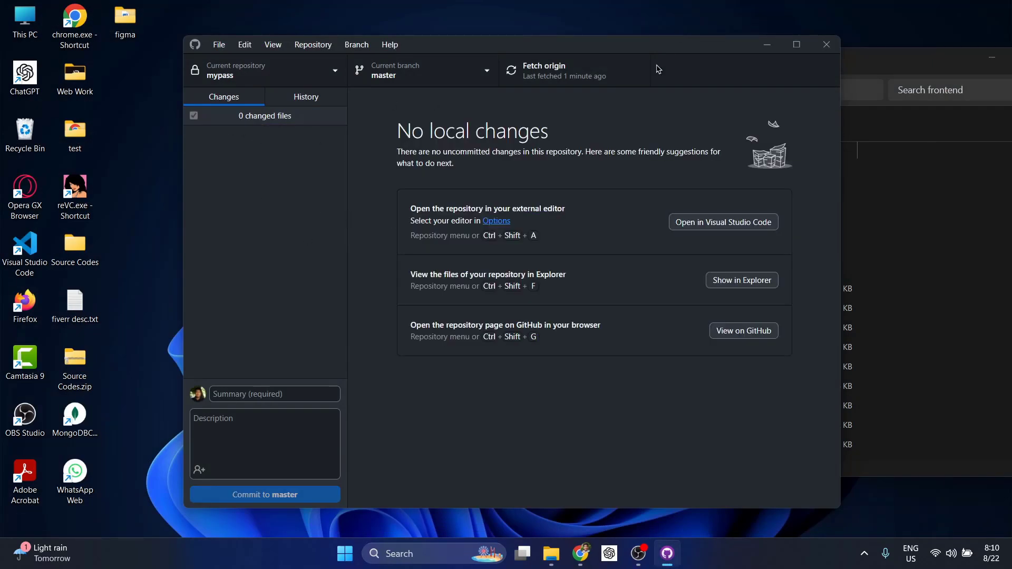
left_click_drag(644, 51, 612, 53)
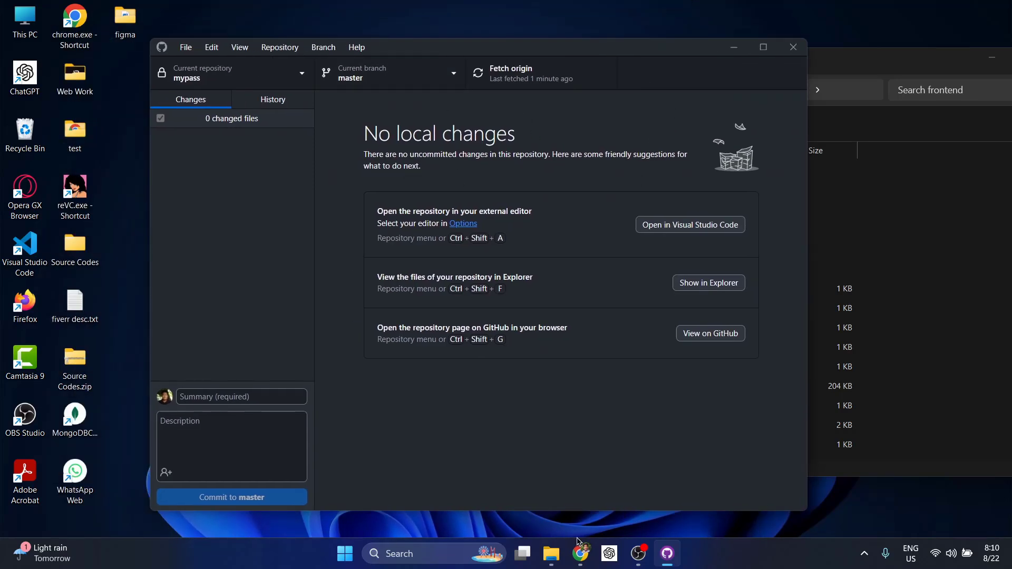
Open yt-test-github-repo from the Top repositories sidebar in Chrome
left_click(581, 554)
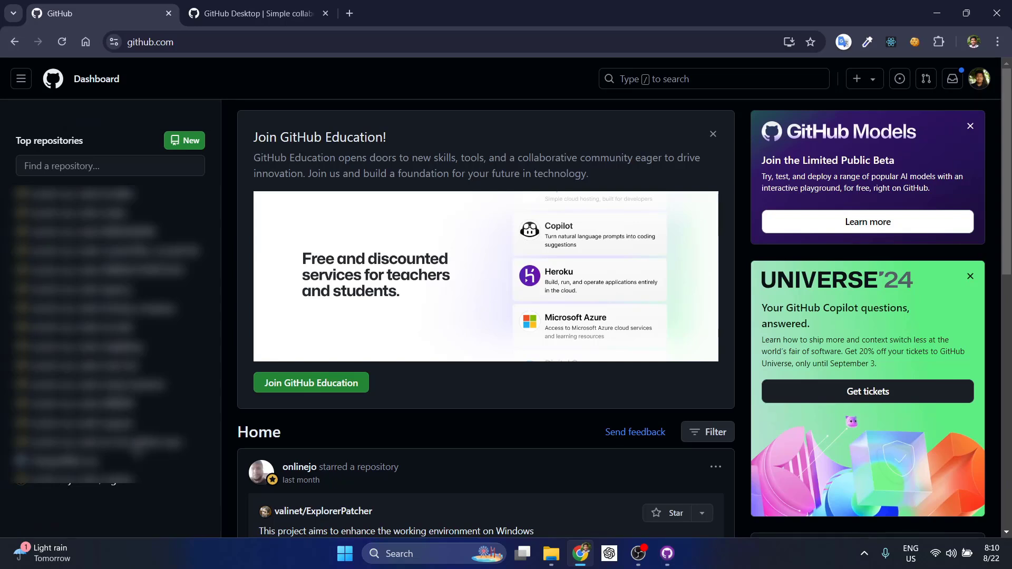
mouse_move(136, 448)
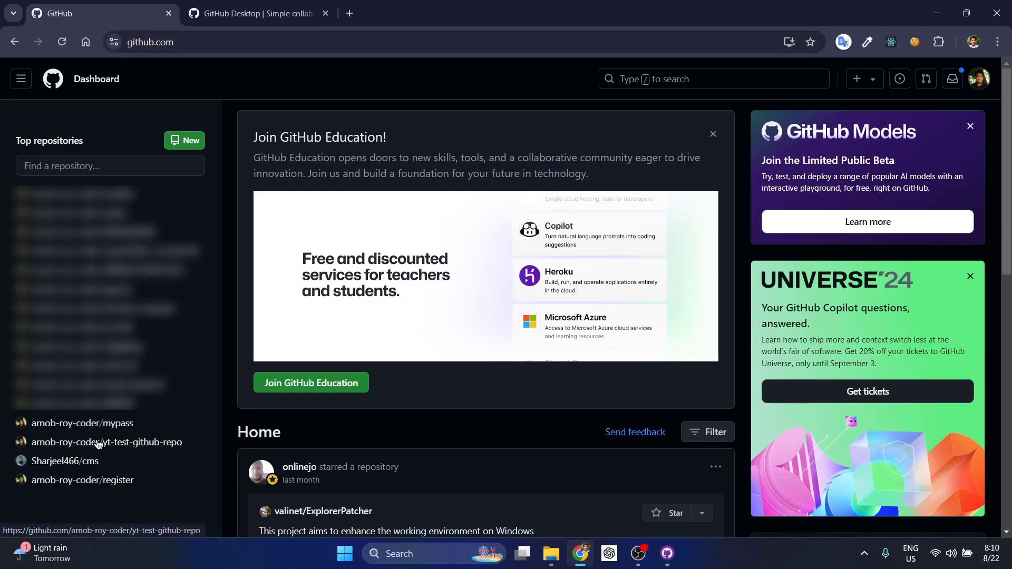
mouse_move(98, 444)
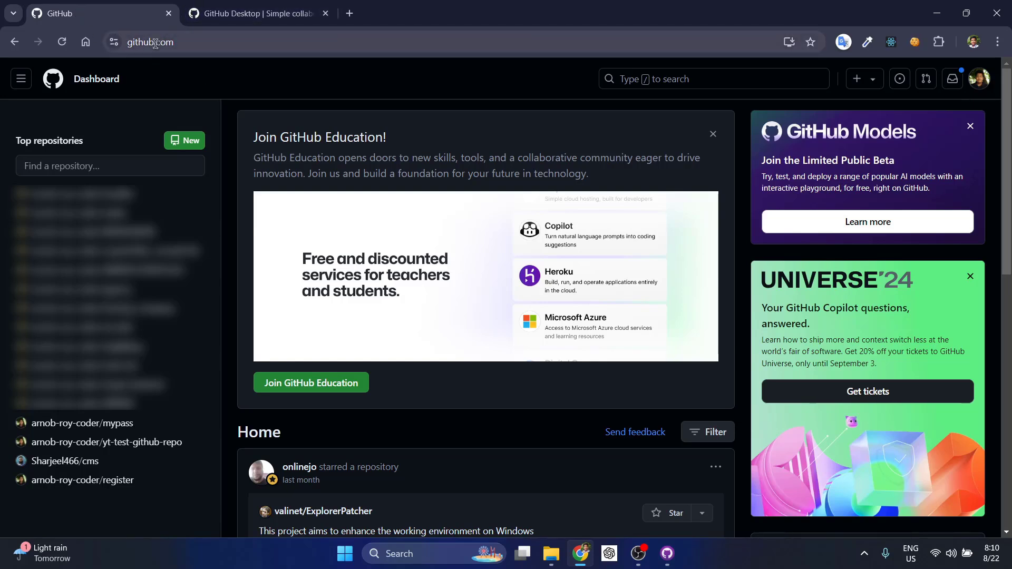
left_click(125, 444)
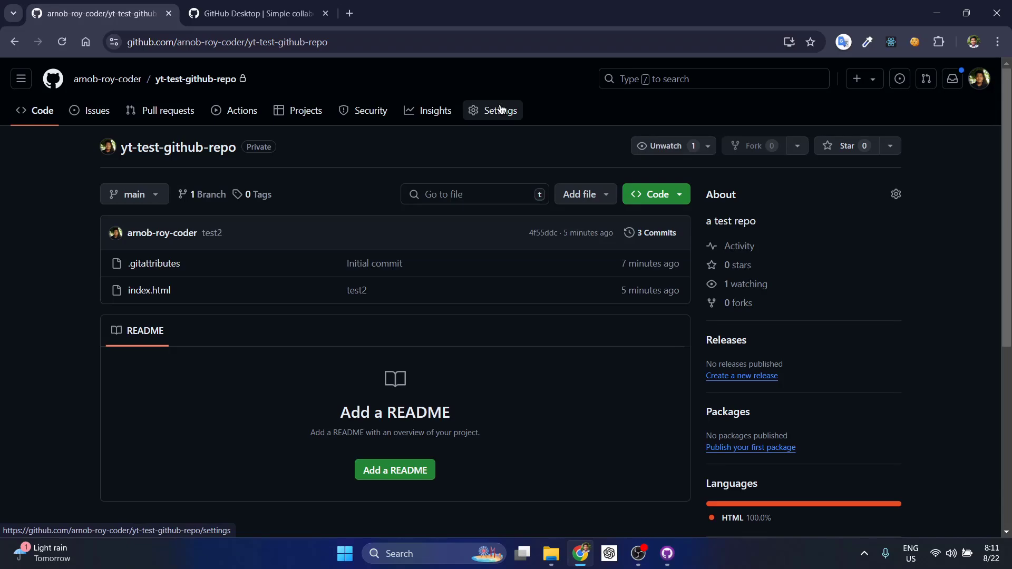
In the repository's Settings, choose Delete this repository from the Danger Zone
left_click(501, 109)
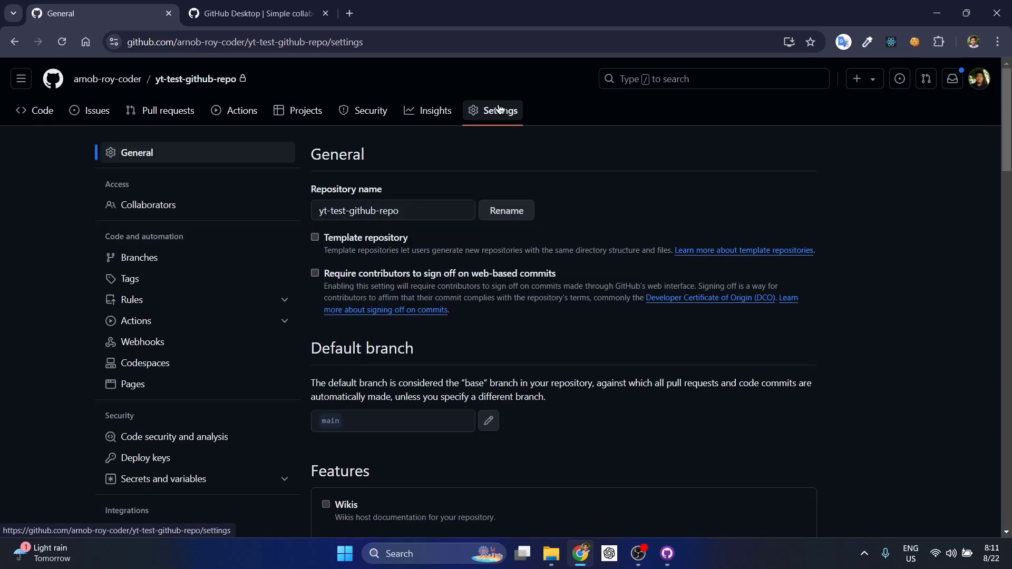
scroll(361, 171, "down", 5)
scroll(360, 171, "down", 15)
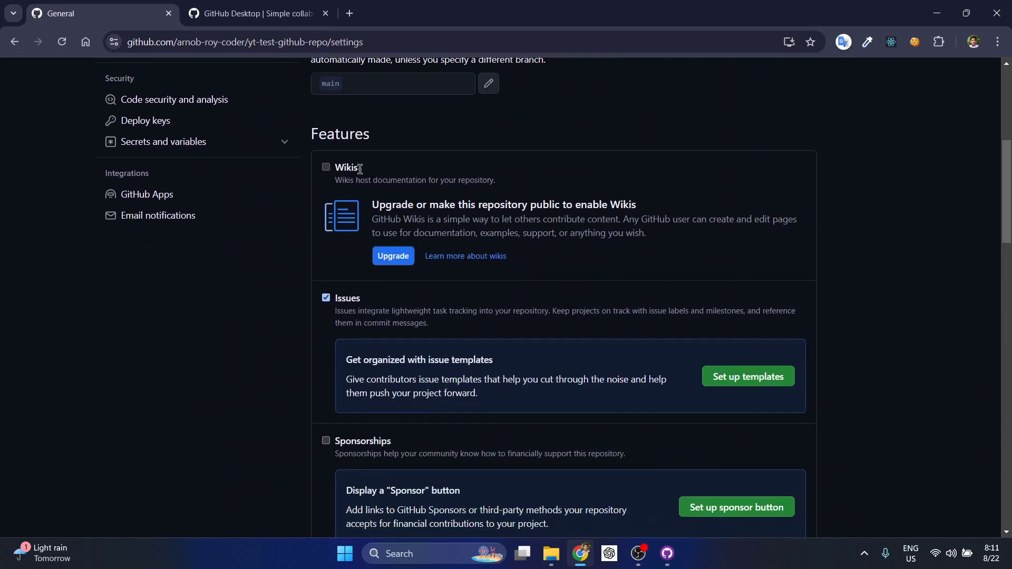
scroll(361, 169, "down", 10)
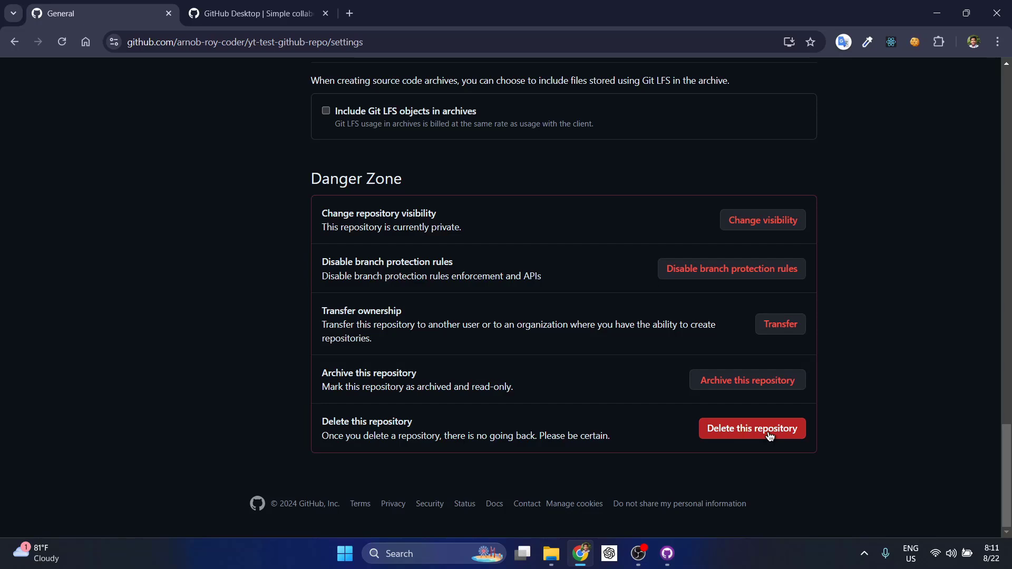
left_click(770, 434)
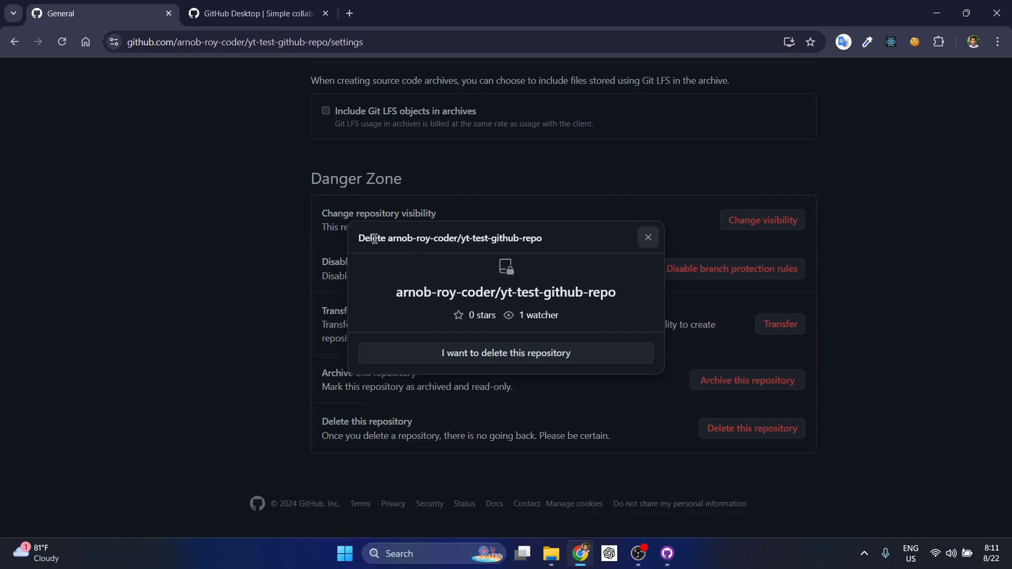
Accept the deletion warnings and copy the full repository name from the prompt
left_click(514, 358)
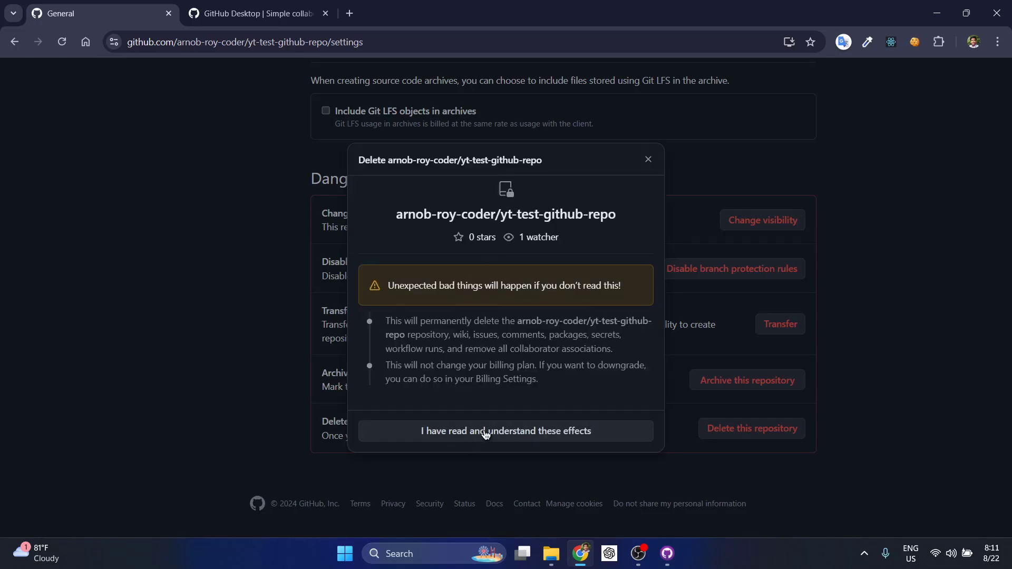
left_click(535, 433)
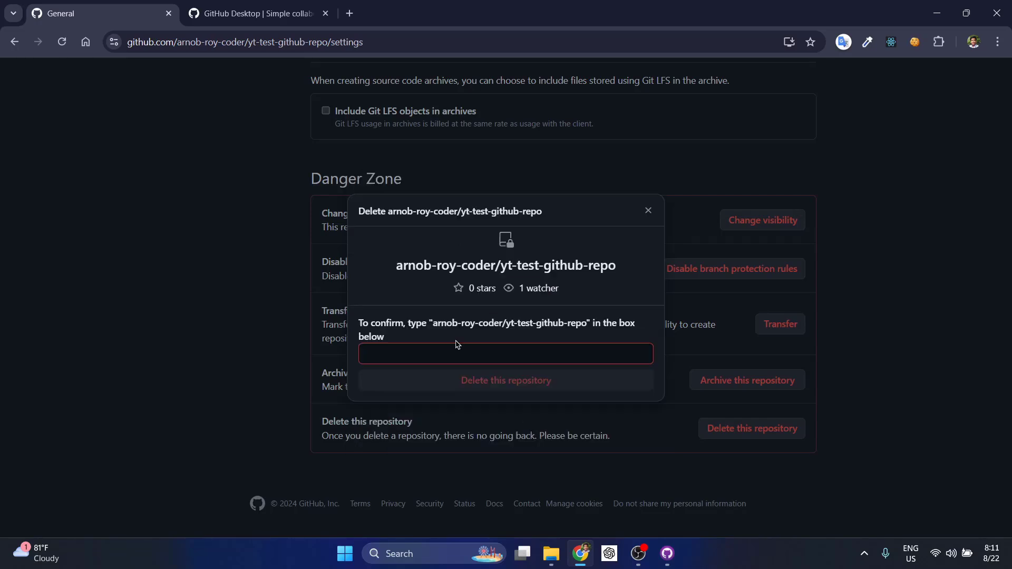
left_click_drag(435, 327, 574, 327)
right_click(574, 327)
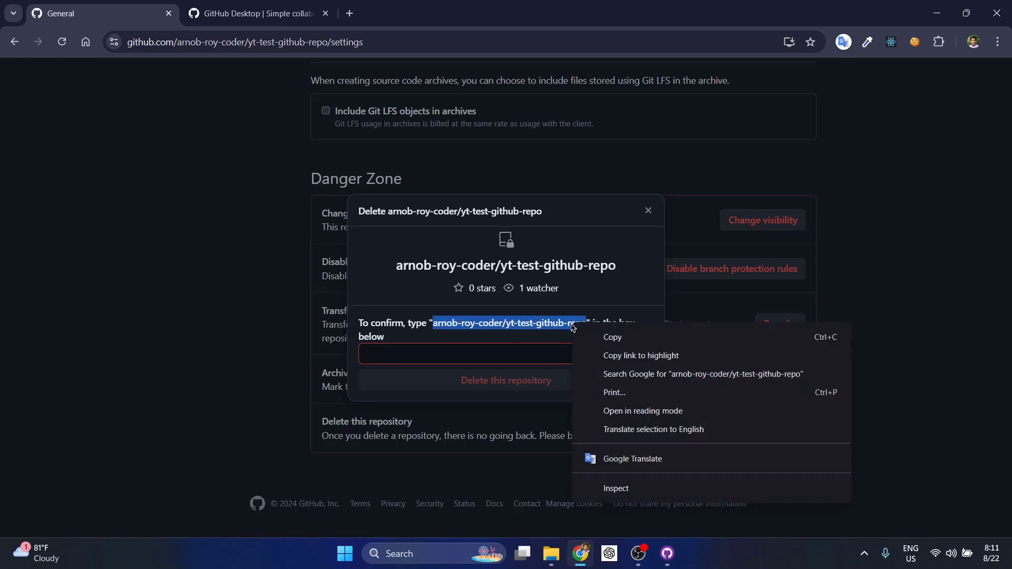
left_click(600, 339)
Paste the repository name into the confirmation box and confirm the permanent deletion
left_click(543, 355)
right_click(544, 355)
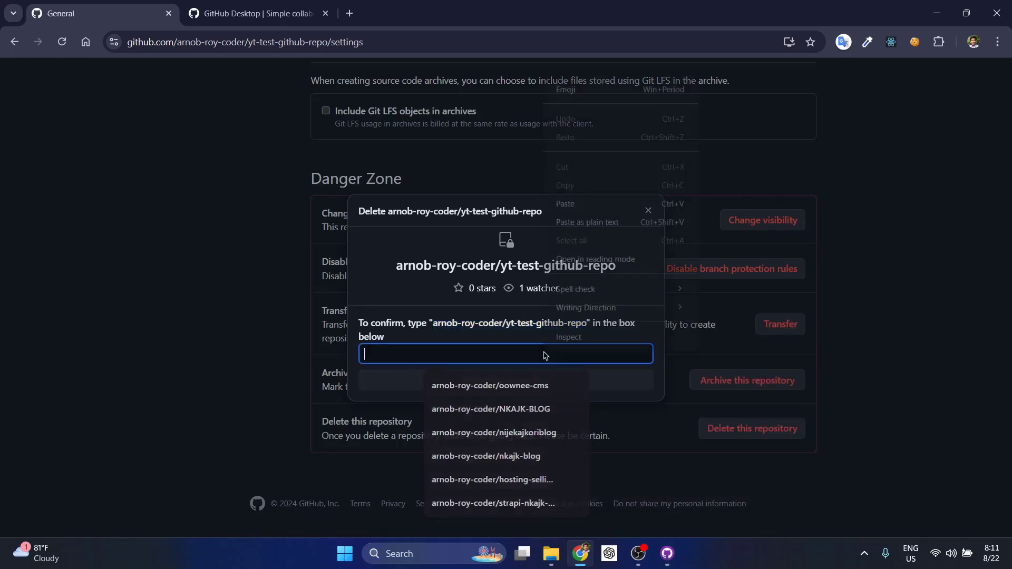
left_click(569, 204)
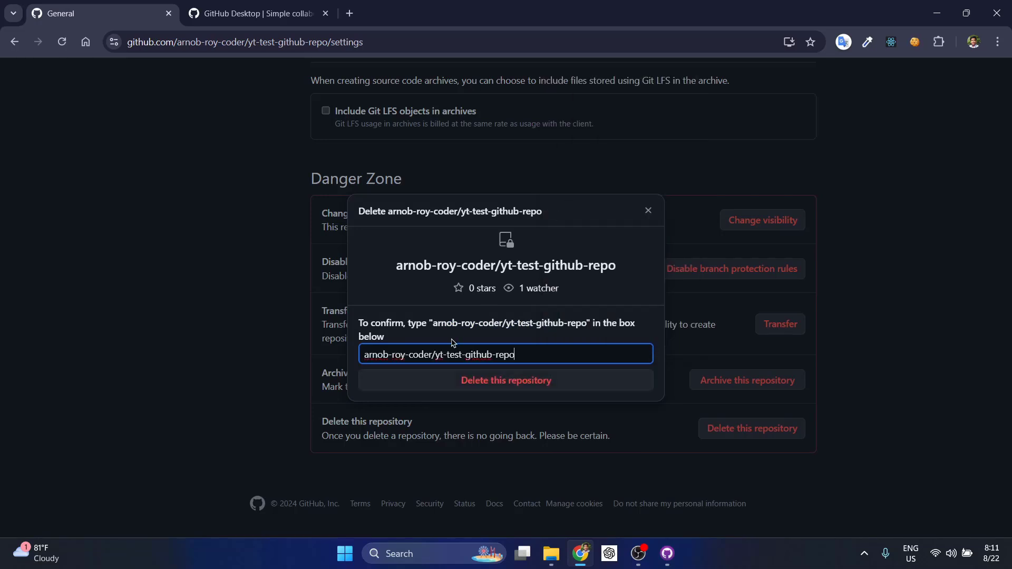
left_click(513, 384)
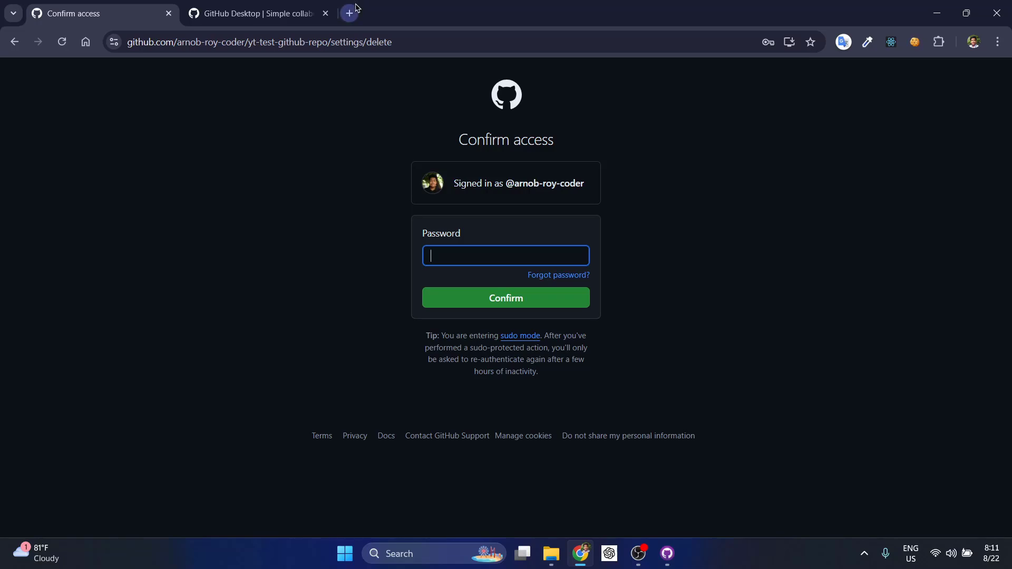
Enter the saved account password and confirm to finish deleting the repository
type("••••")
left_click(444, 254)
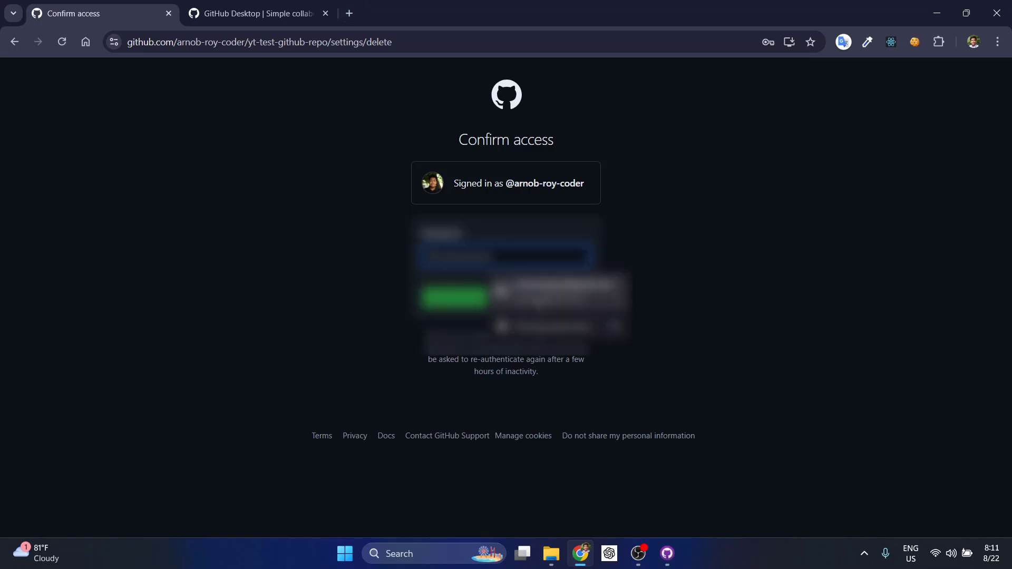
left_click(539, 293)
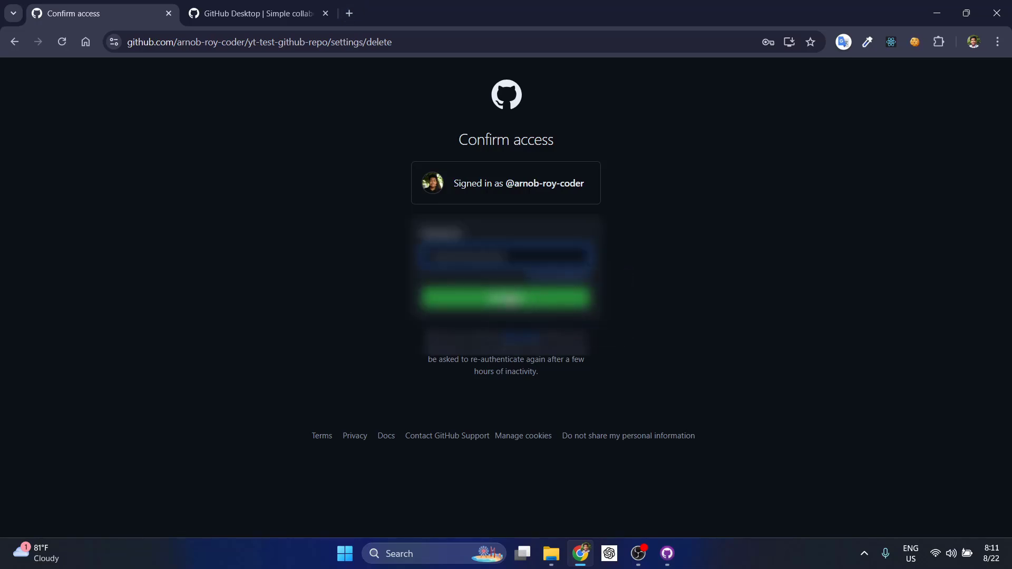
left_click(571, 301)
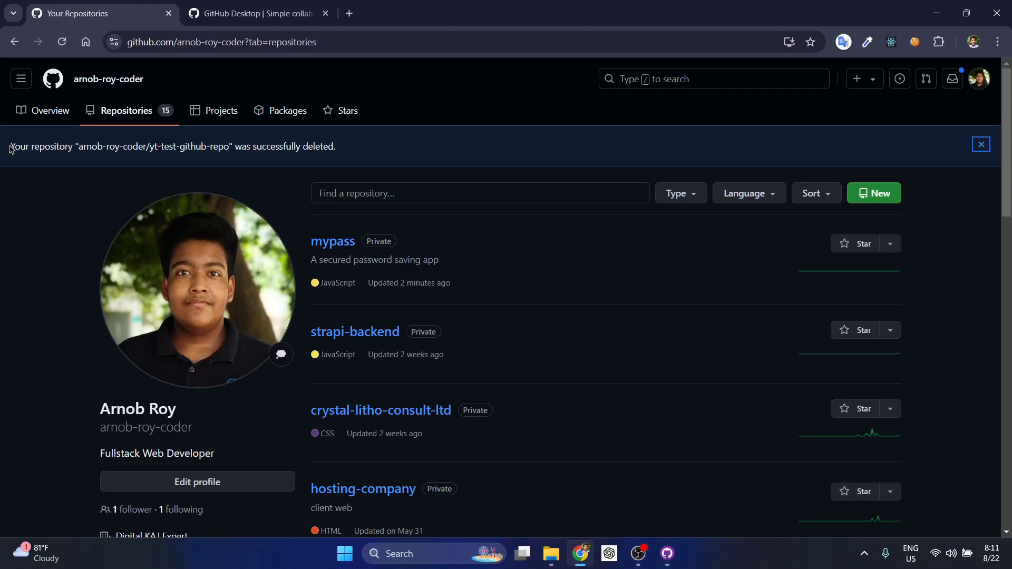
Dismiss the deletion success notice and return to the GitHub dashboard
left_click_drag(11, 149, 412, 142)
left_click(379, 146)
left_click(982, 144)
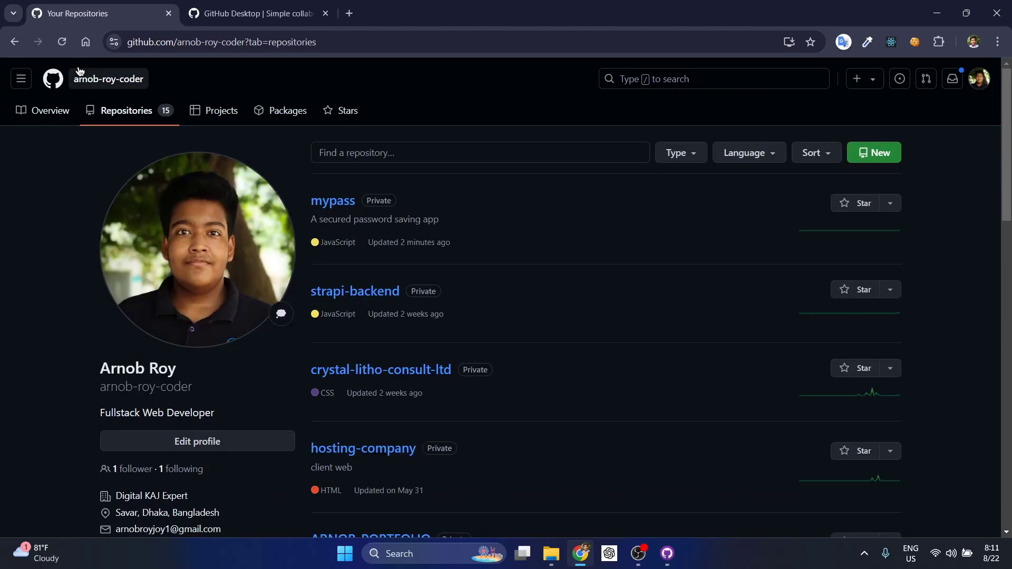
left_click(55, 80)
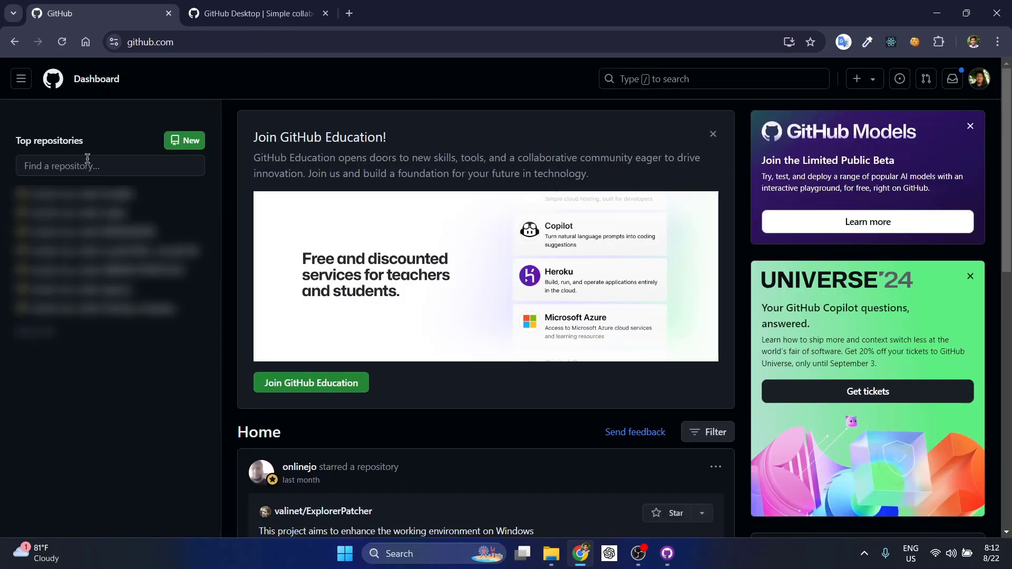
Minimize Chrome to bring GitHub Desktop with mypass back into view
left_click(931, 10)
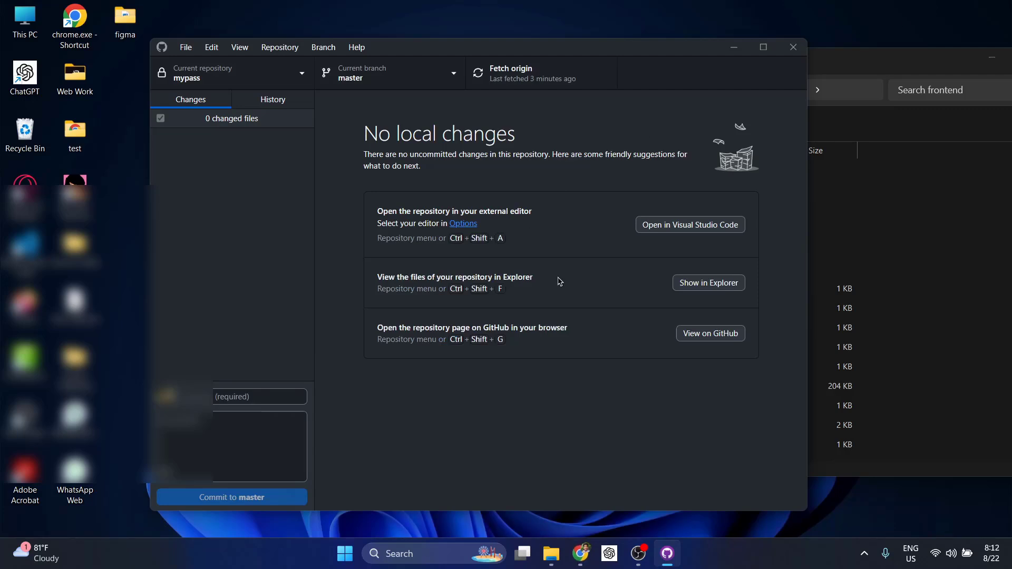